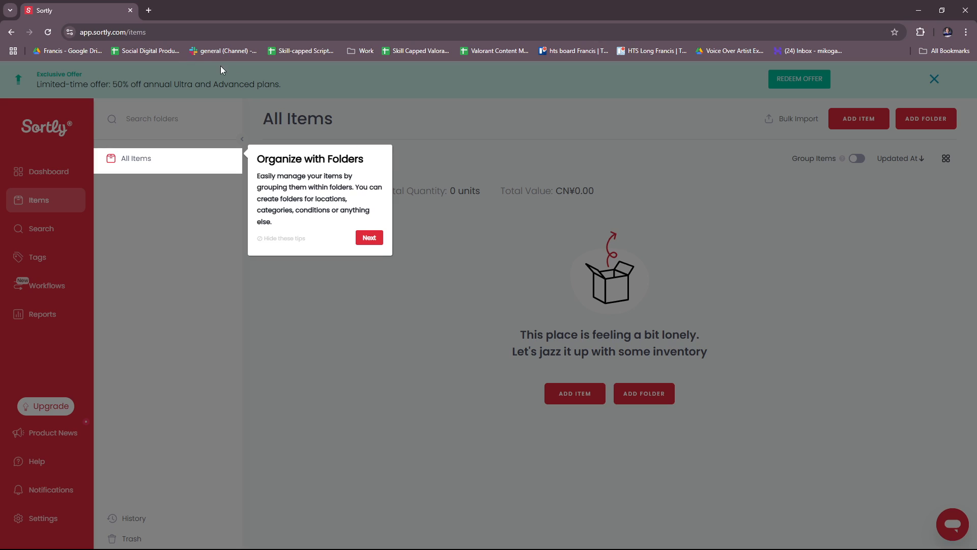
- Search Google for sortly in a new browser tab and open the official Sortly website
left_click(153, 9)
type("sortly")
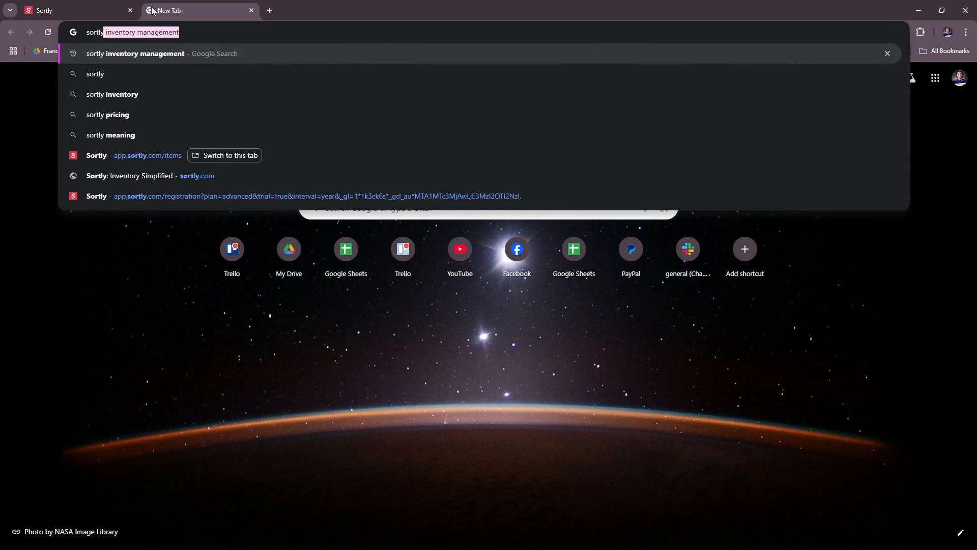
key("Delete")
key("Return")
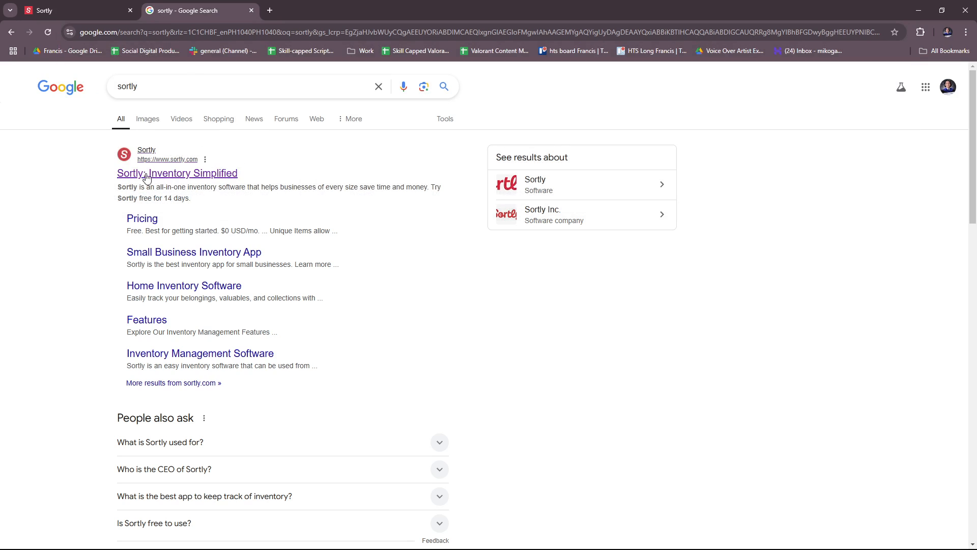
left_click(173, 179)
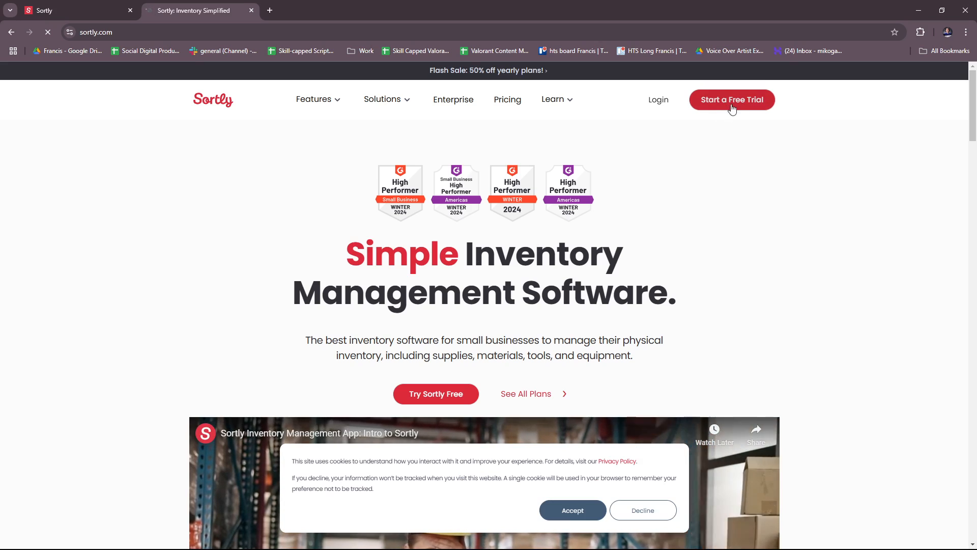
- Accept the Sortly website's cookies and open the page listing all plans
scroll(703, 250, "down", 6)
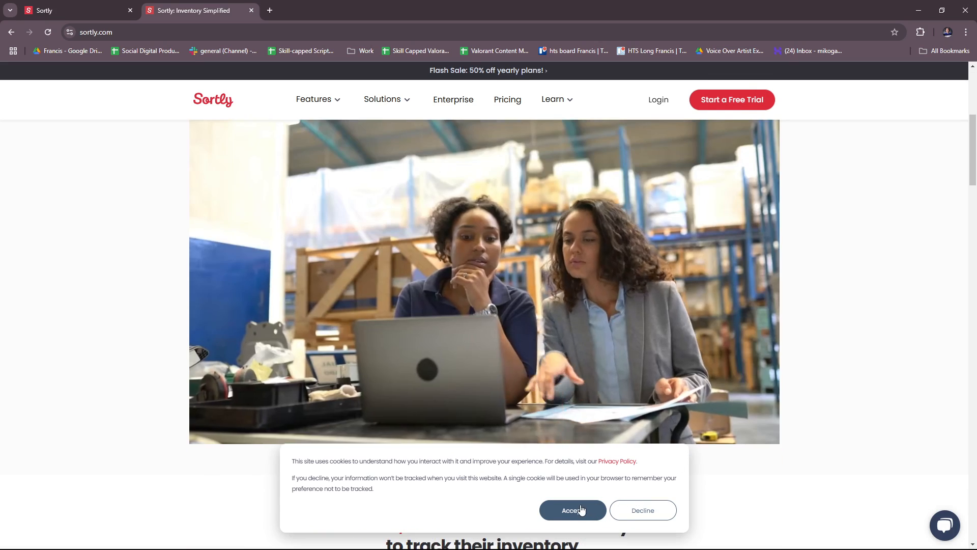
left_click(581, 510)
scroll(792, 312, "up", 3)
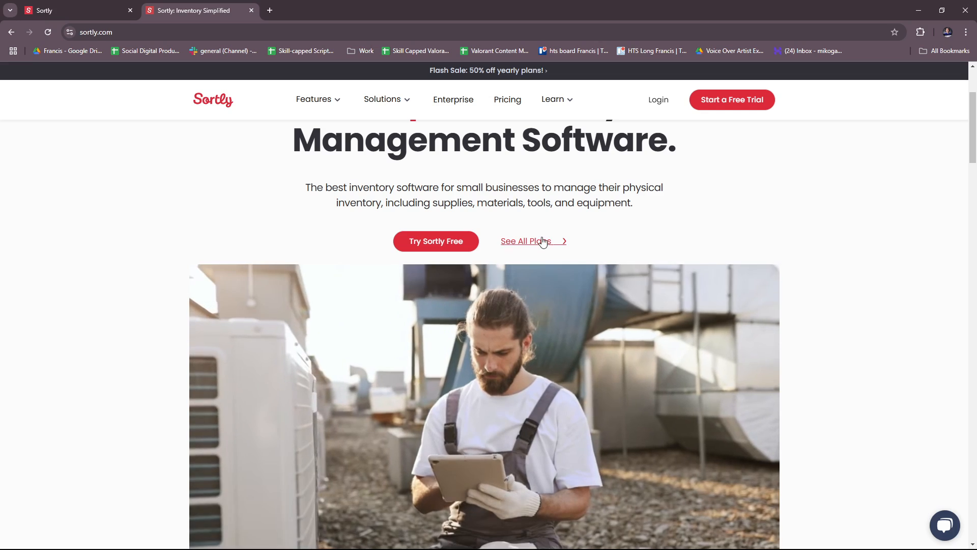
left_click(534, 242)
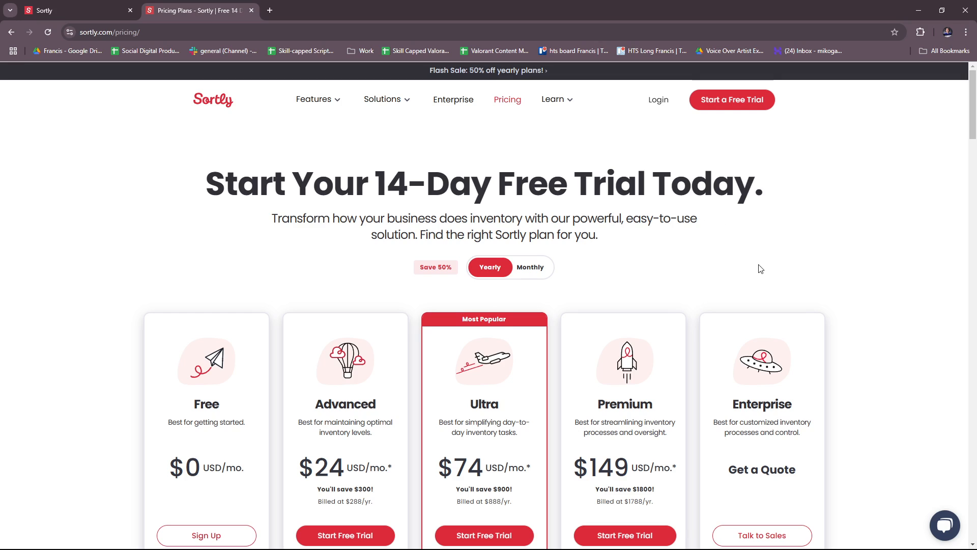
- Review the yearly prices, item limits, user licenses and features of the Sortly plans
scroll(761, 270, "down", 2)
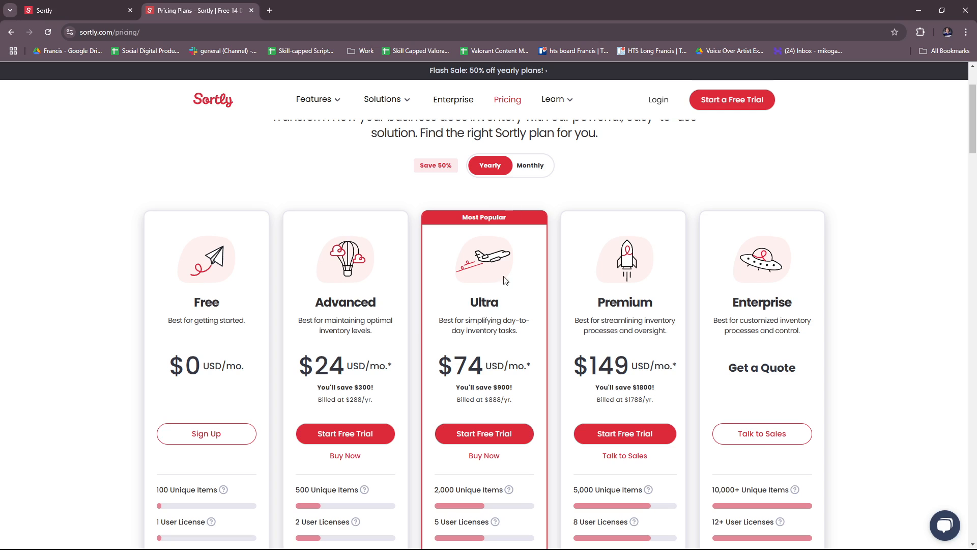
scroll(565, 282, "down", 1)
scroll(568, 288, "down", 3)
scroll(585, 290, "up", 3)
scroll(592, 291, "down", 3)
scroll(597, 291, "down", 3)
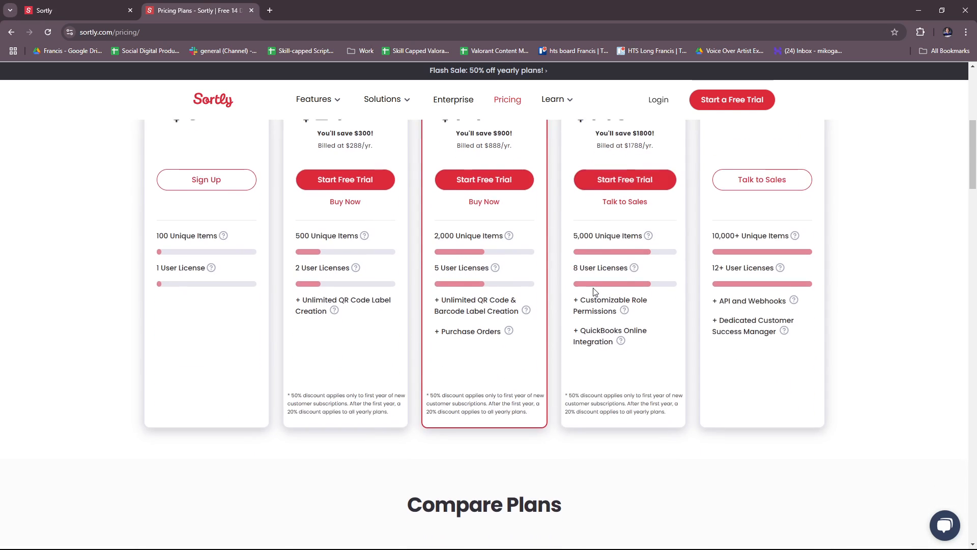
scroll(559, 255, "up", 8)
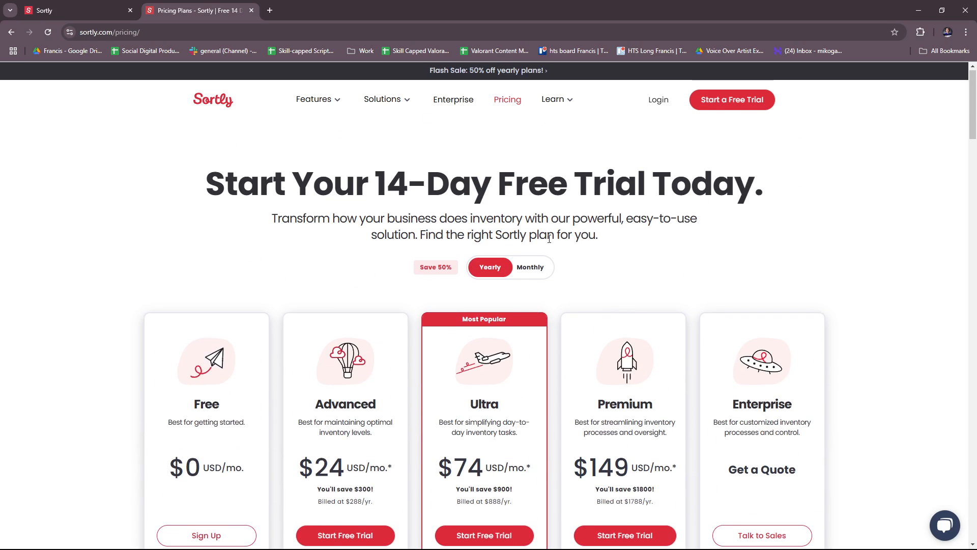
- Switch the plan prices to monthly billing and compare the plans' prices and features
left_click(531, 267)
scroll(534, 305, "down", 7)
scroll(564, 354, "up", 1)
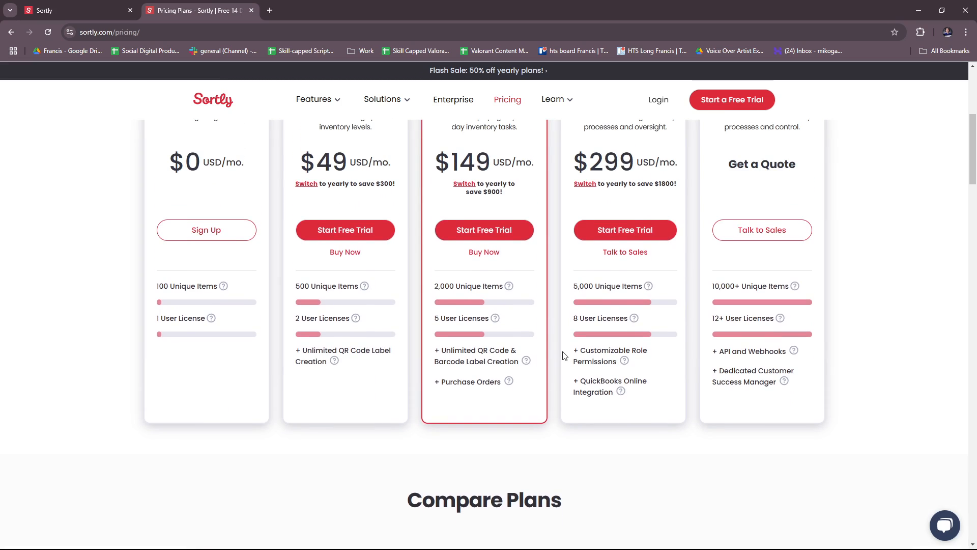
scroll(564, 355, "up", 2)
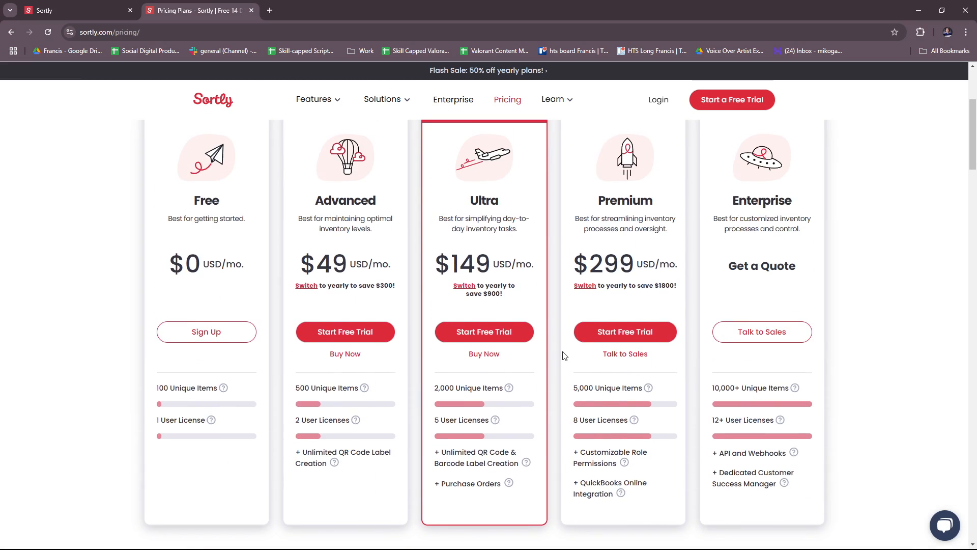
scroll(563, 354, "up", 4)
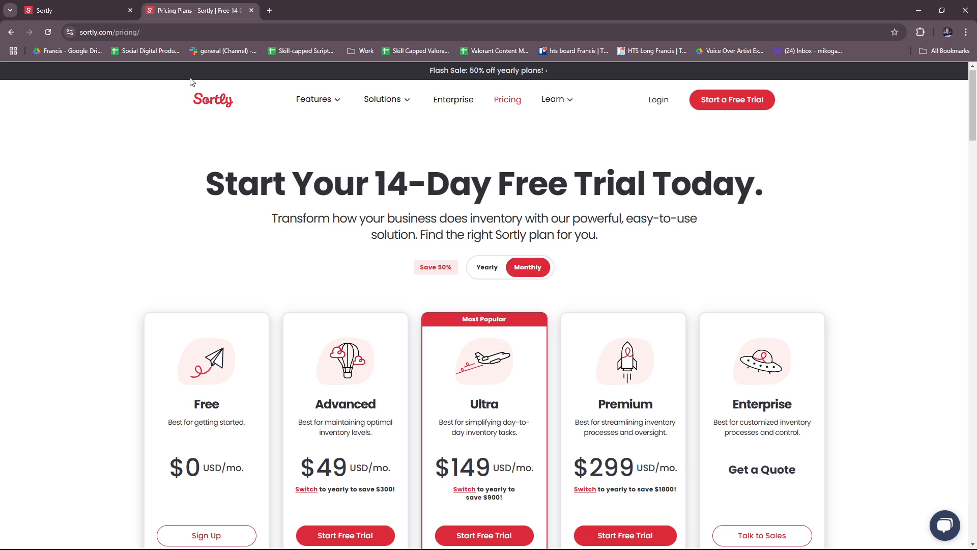
scroll(291, 210, "down", 1)
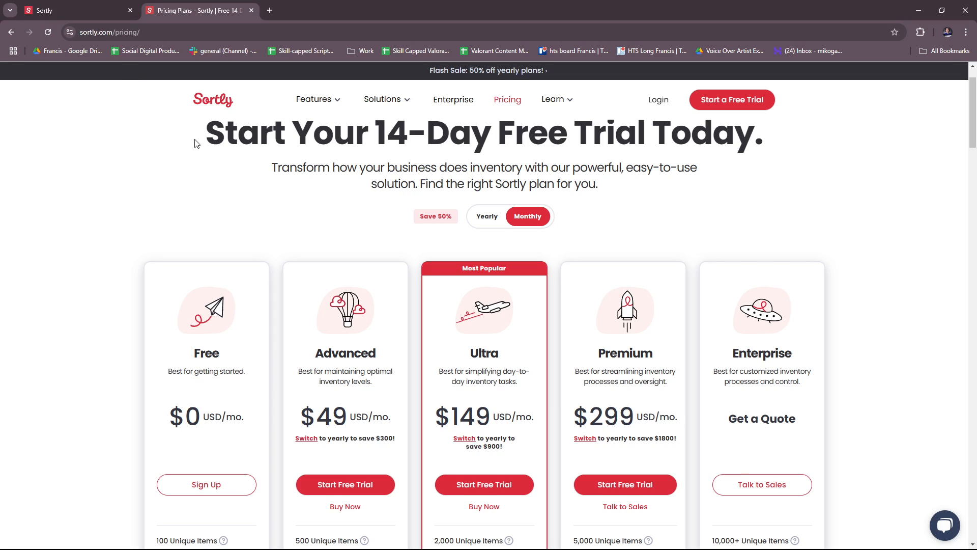
- Return to the Sortly inventory, closing the pricing page, and go through all the onboarding tips until they are closed
left_click(89, 11)
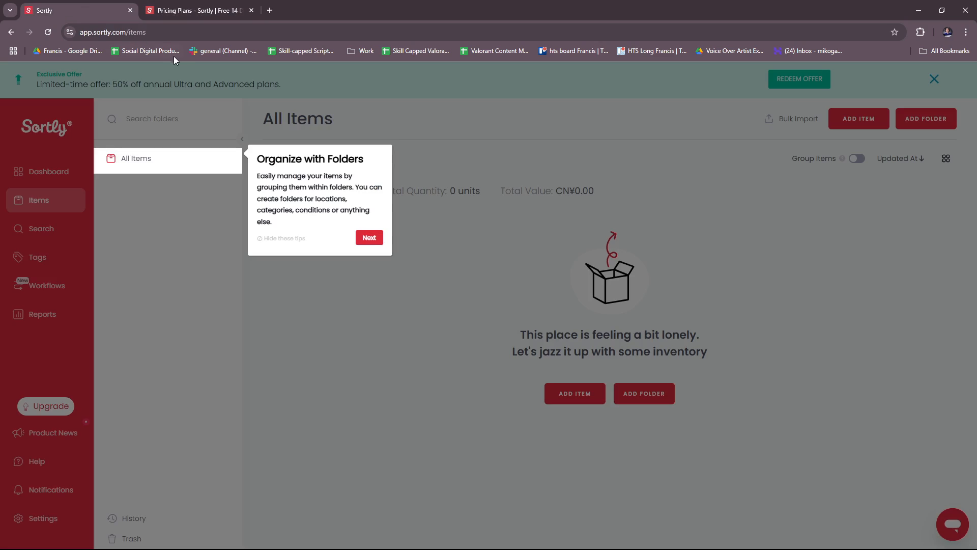
left_click(252, 10)
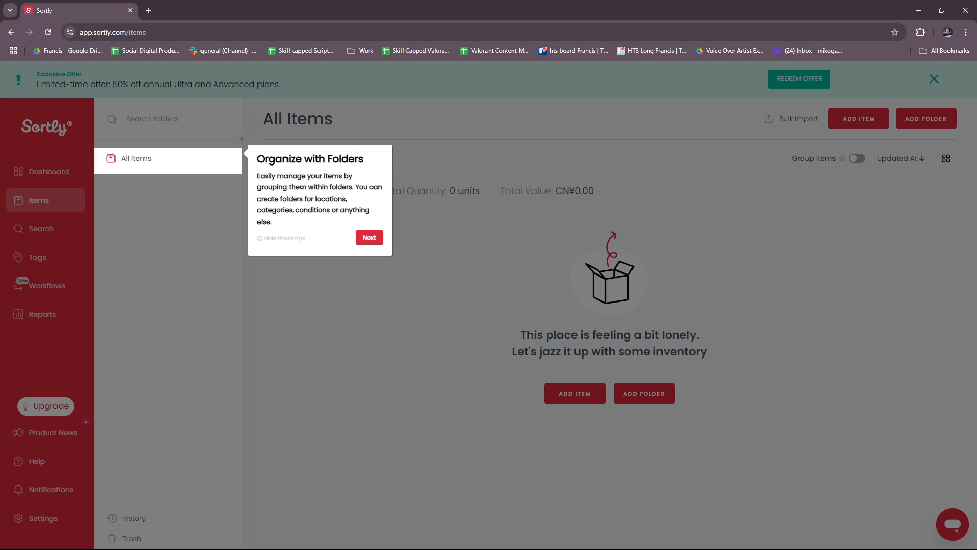
left_click(371, 241)
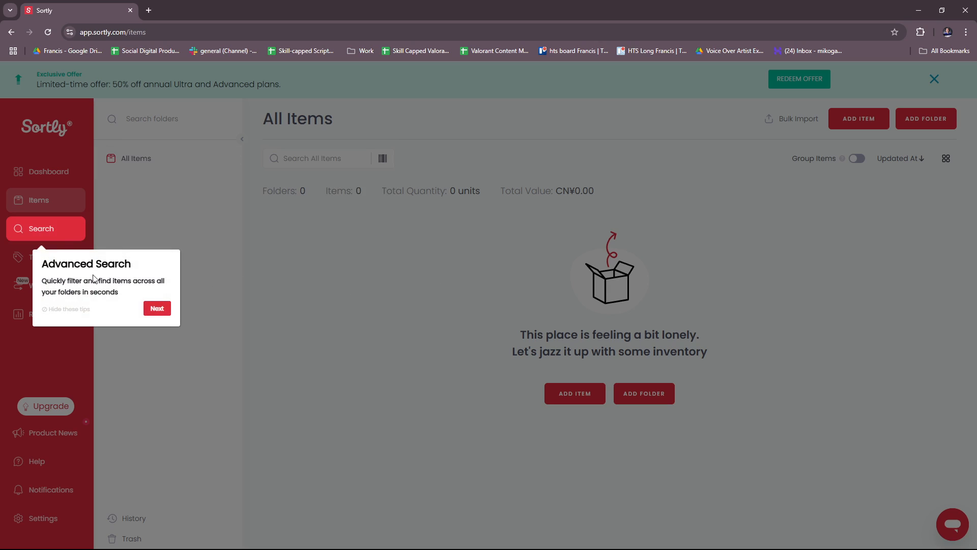
left_click(164, 313)
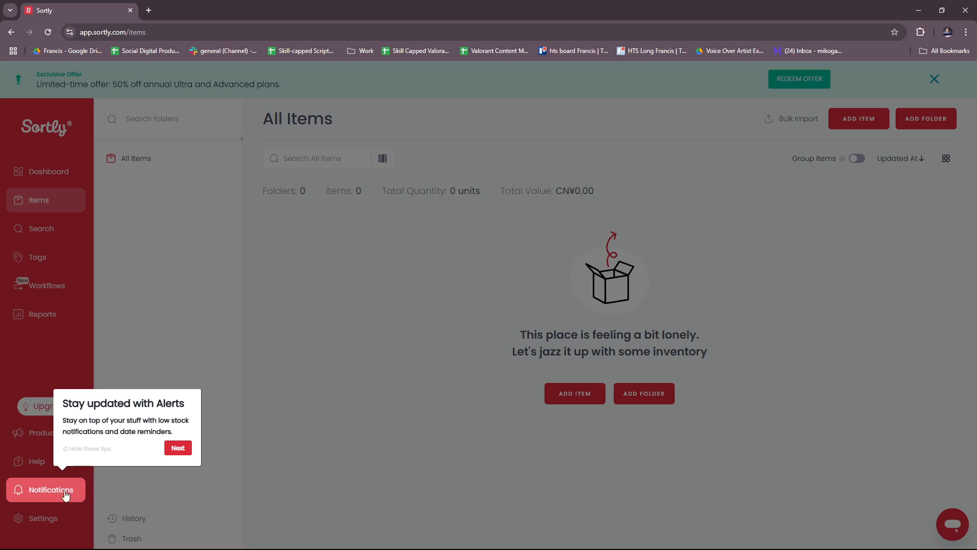
left_click(178, 448)
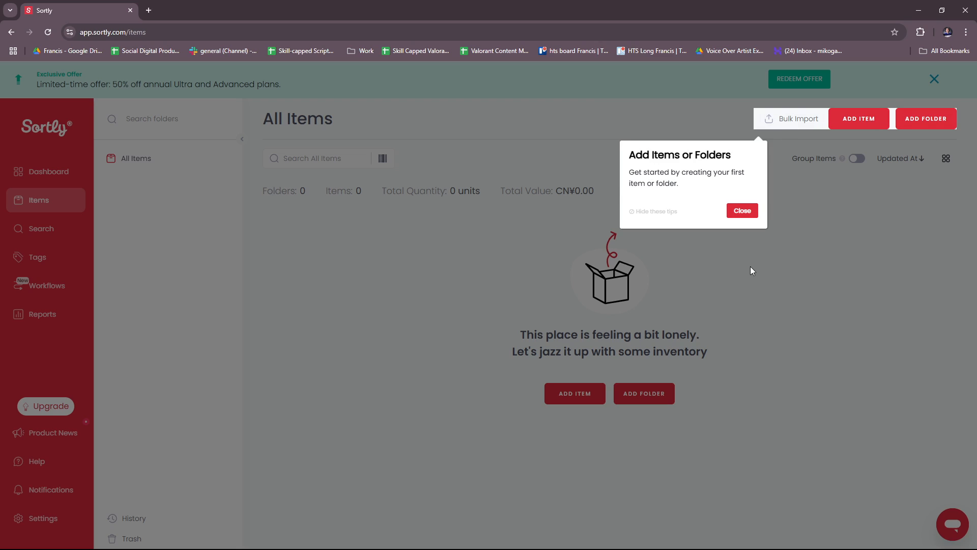
left_click(751, 212)
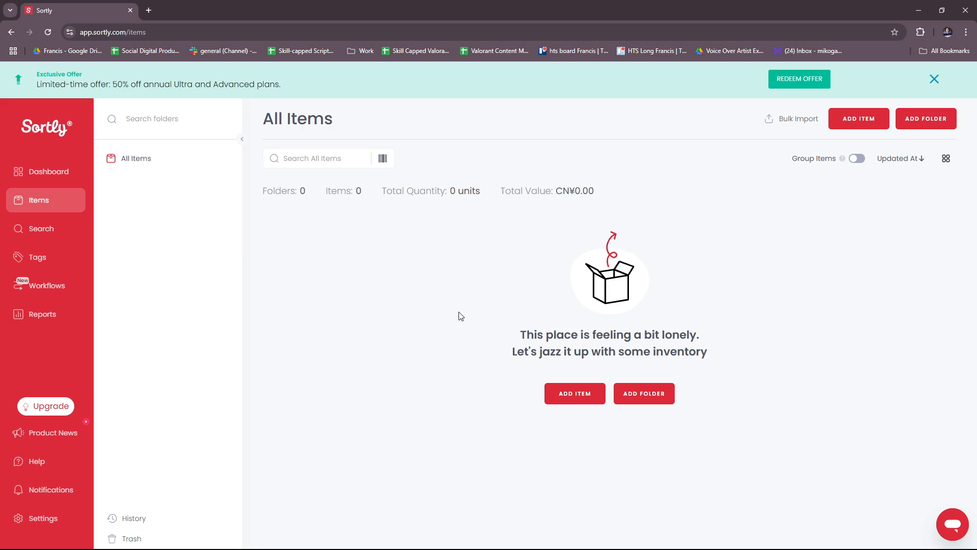
- Review the dashboard's inventory summary, recent activity and stock levels, and dismiss the mobile app banner
left_click(63, 177)
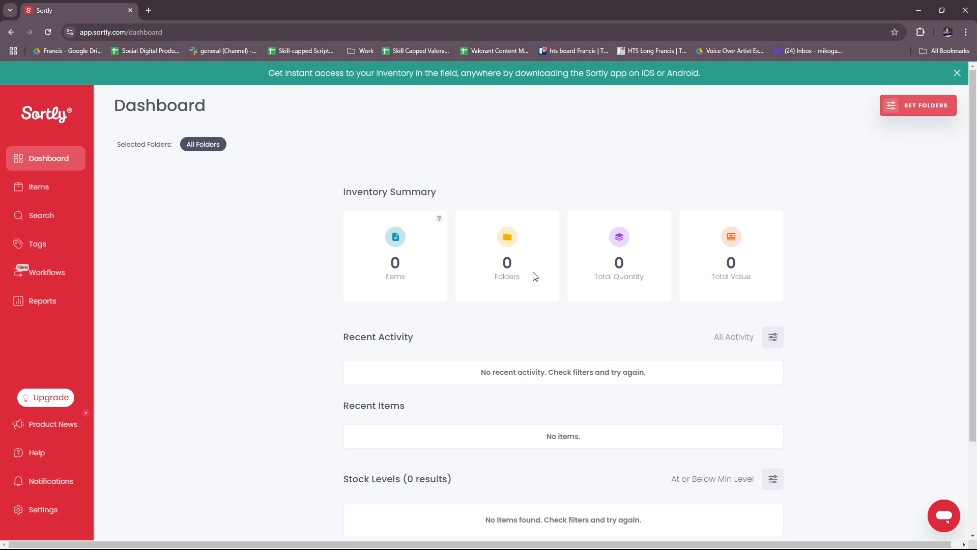
left_click_drag(602, 234, 642, 269)
left_click(757, 266)
left_click(917, 104)
left_click(736, 213)
scroll(600, 306, "down", 1)
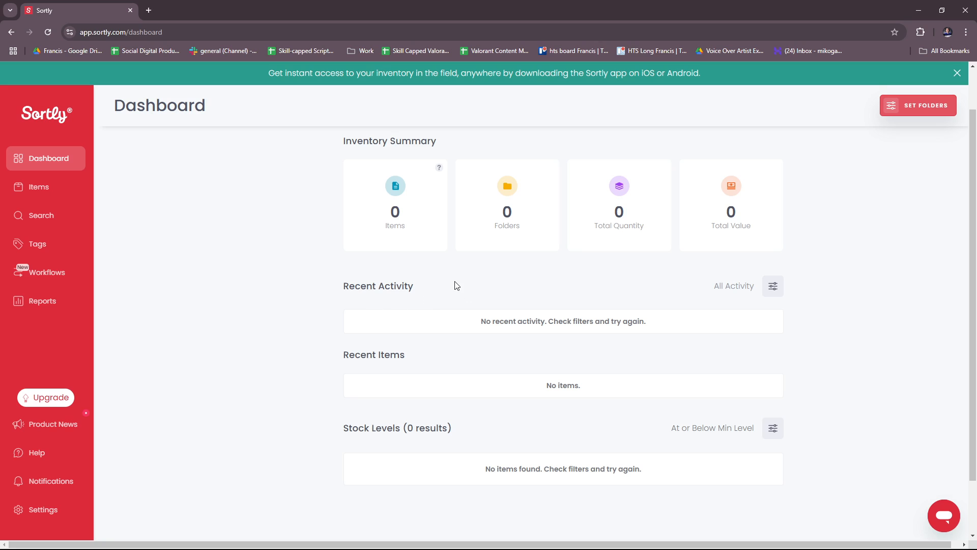
scroll(578, 385, "down", 1)
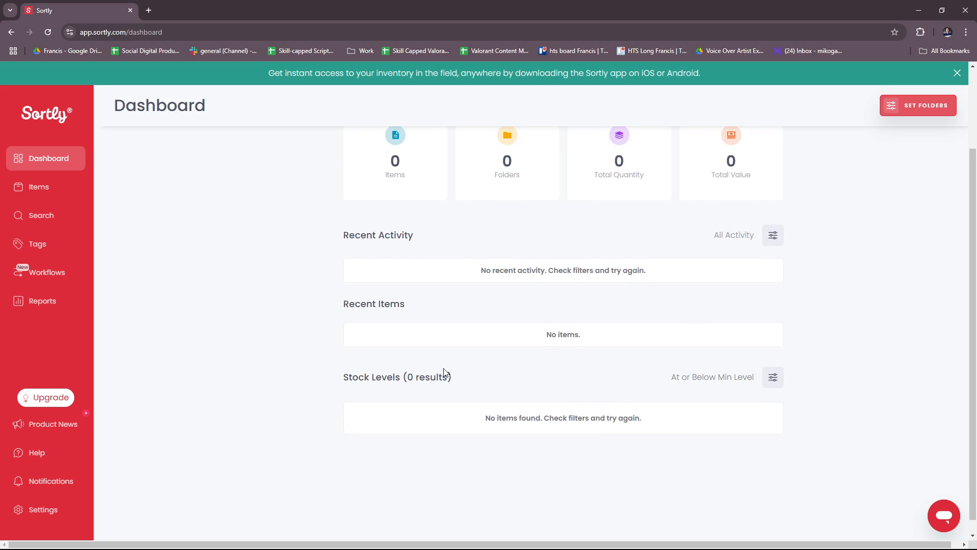
scroll(529, 395, "up", 2)
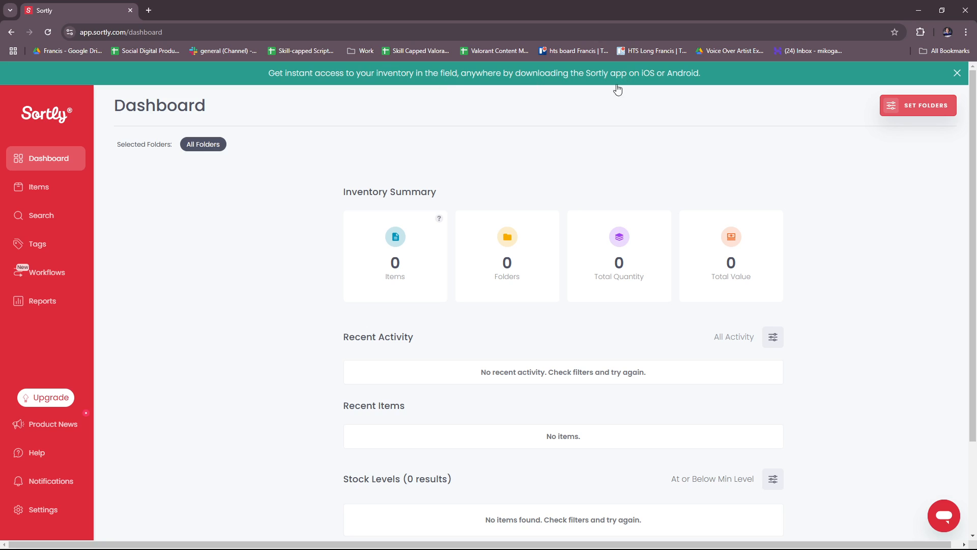
left_click(958, 72)
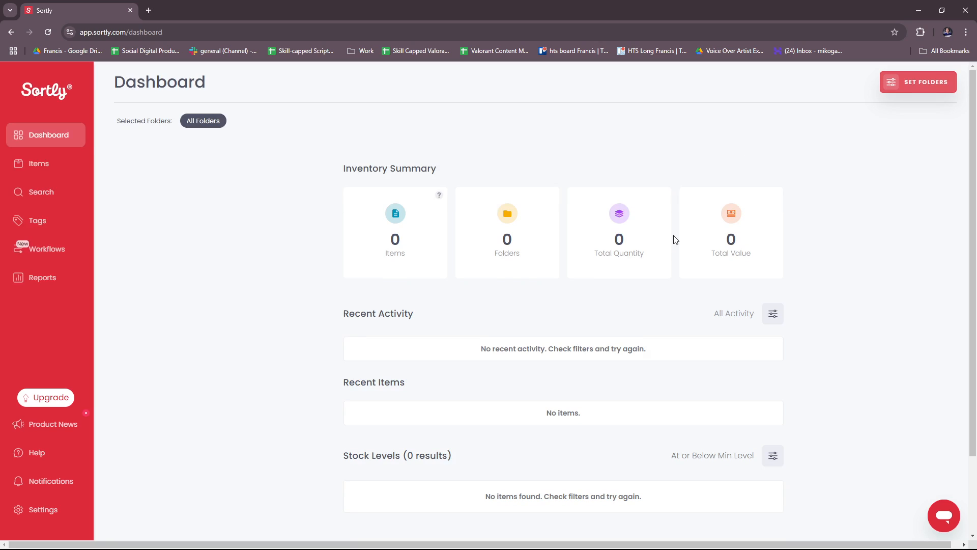
- Start a new inventory item named T-Shirt with a quantity of 50
left_click(45, 164)
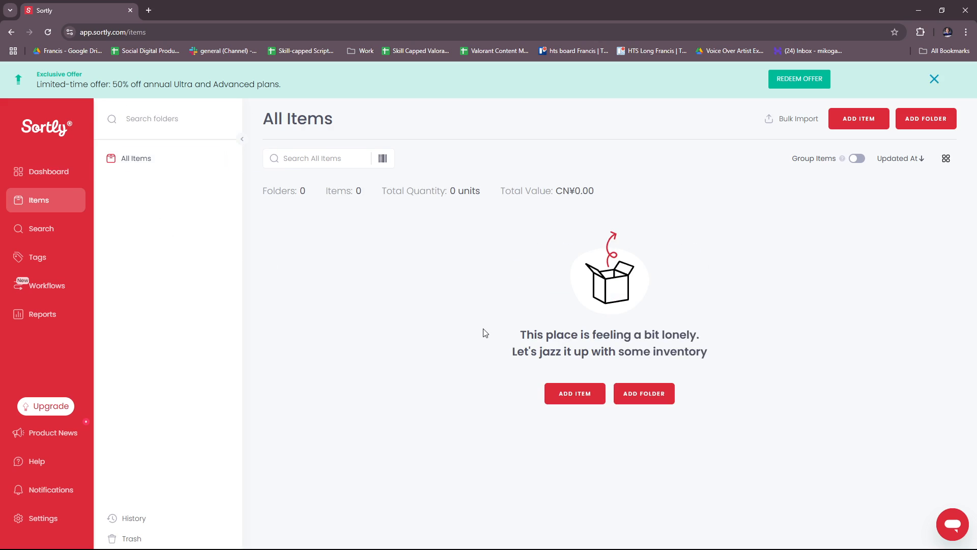
left_click(586, 399)
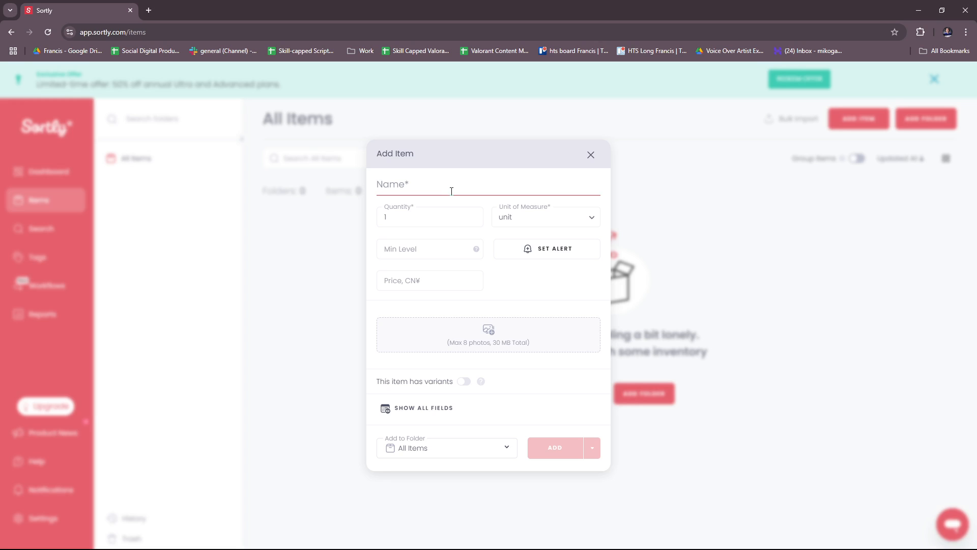
type("T-Shirt")
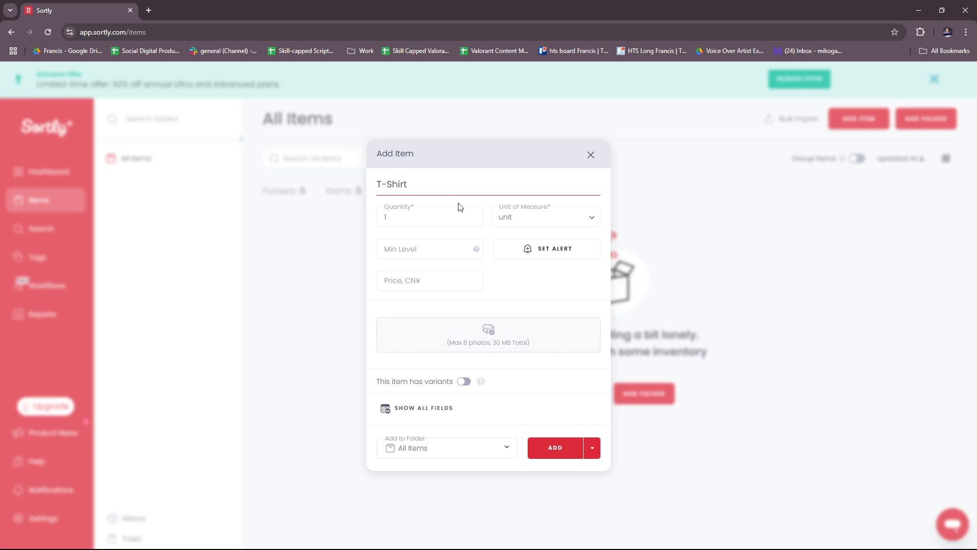
left_click(456, 216)
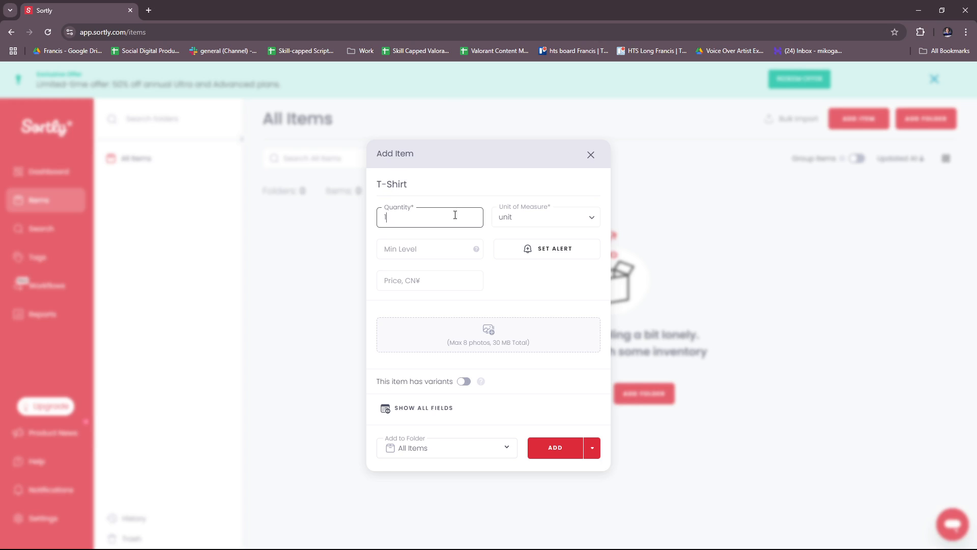
key("BackSpace")
type("50")
- Check the unit of measure options, keep unit, and set the item's minimum level to 5
left_click(589, 218)
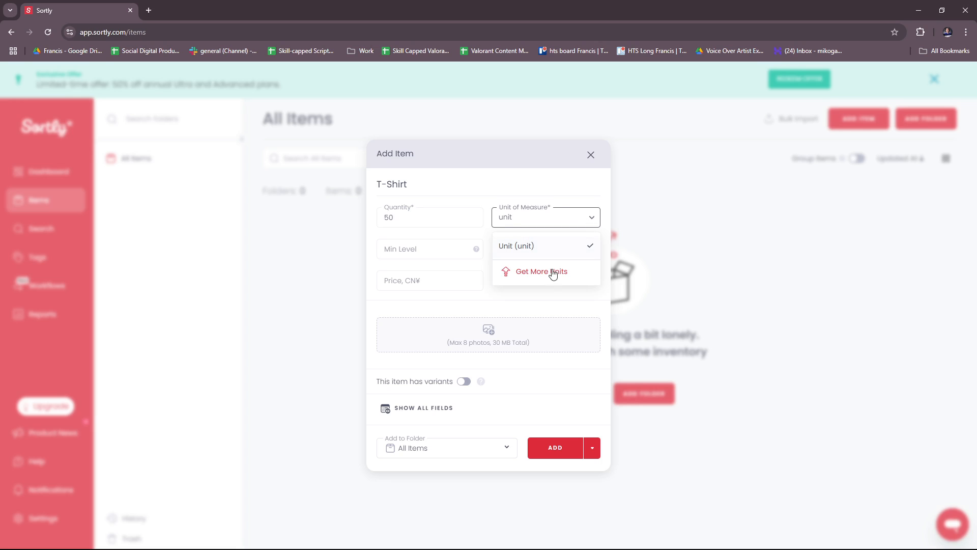
left_click(520, 178)
left_click(452, 253)
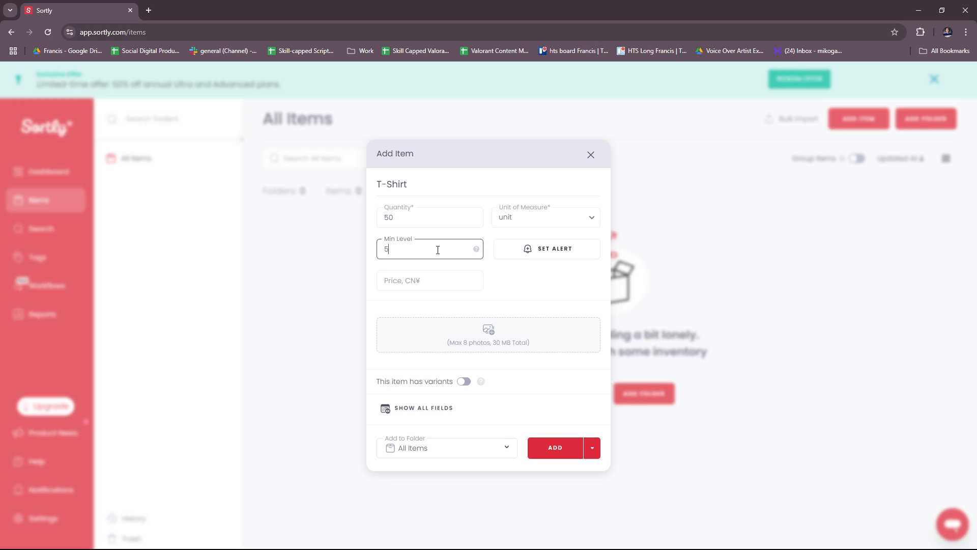
- Set a quantity alert for at or below the minimum level, adding owners, admins and team members as recipients
left_click(522, 255)
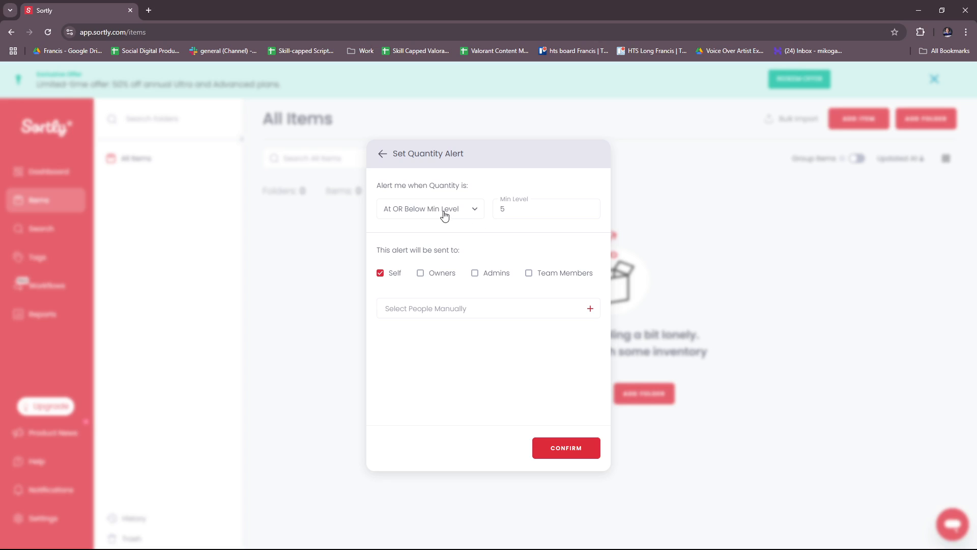
left_click(529, 213)
left_click(427, 277)
left_click(422, 274)
left_click(481, 275)
left_click(544, 274)
left_click(589, 309)
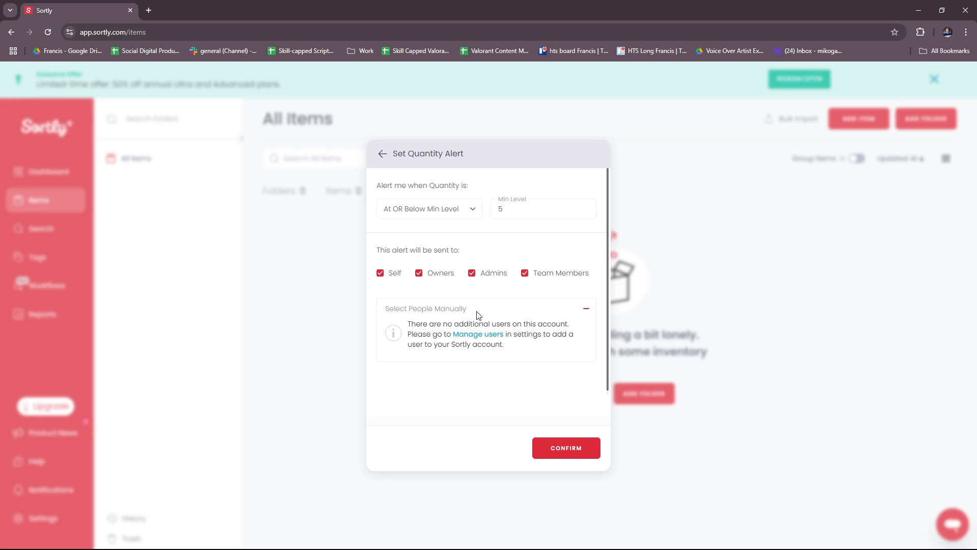
left_click(586, 309)
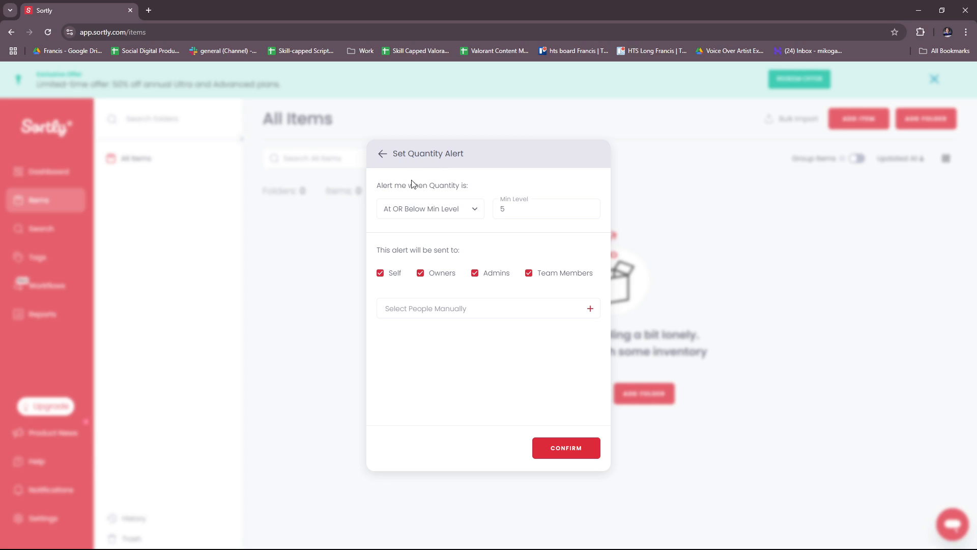
left_click(569, 448)
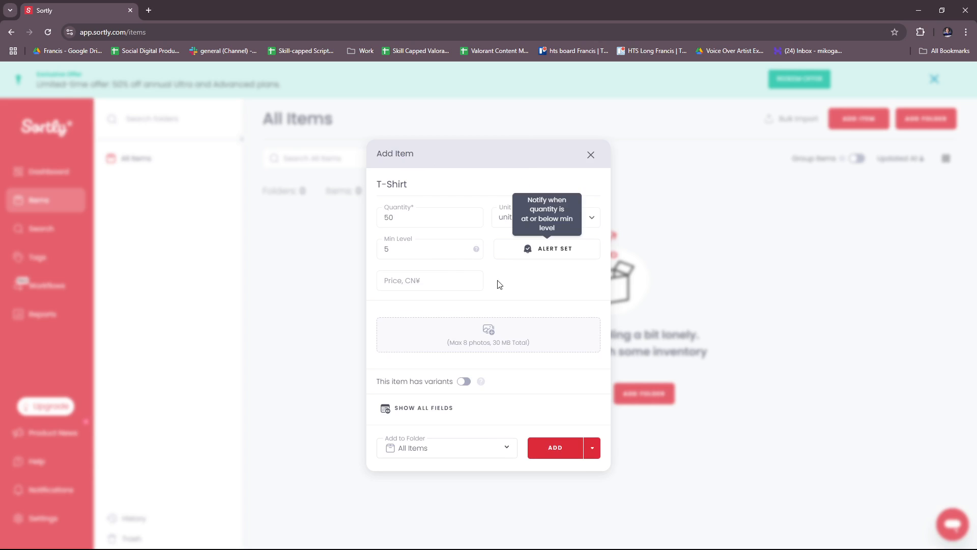
- Set the T-Shirt item's price to 20
left_click(446, 288)
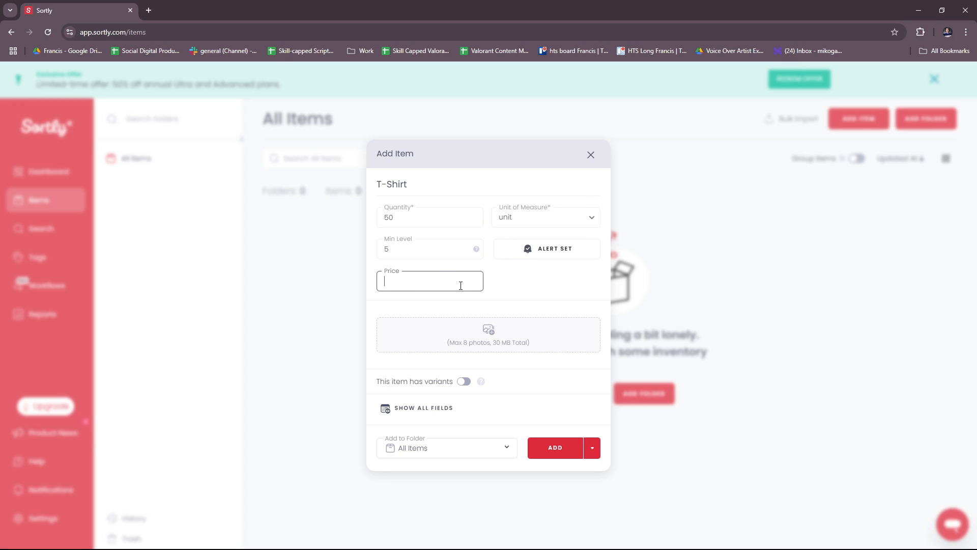
type("20")
left_click(445, 313)
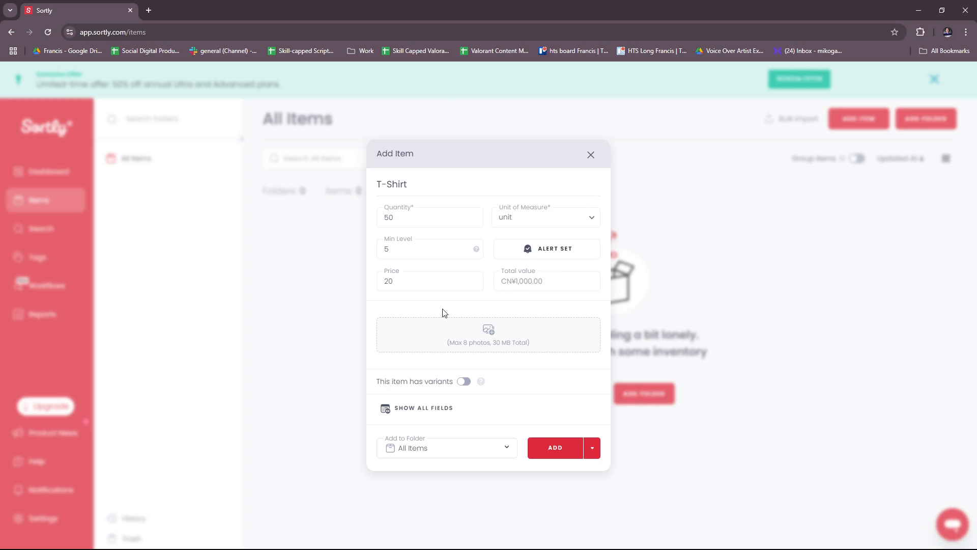
left_click(478, 350)
- Turn on variants for the T-Shirt, check what variants mean, and choose Size as the first attribute
left_click(464, 381)
scroll(466, 311, "down", 2)
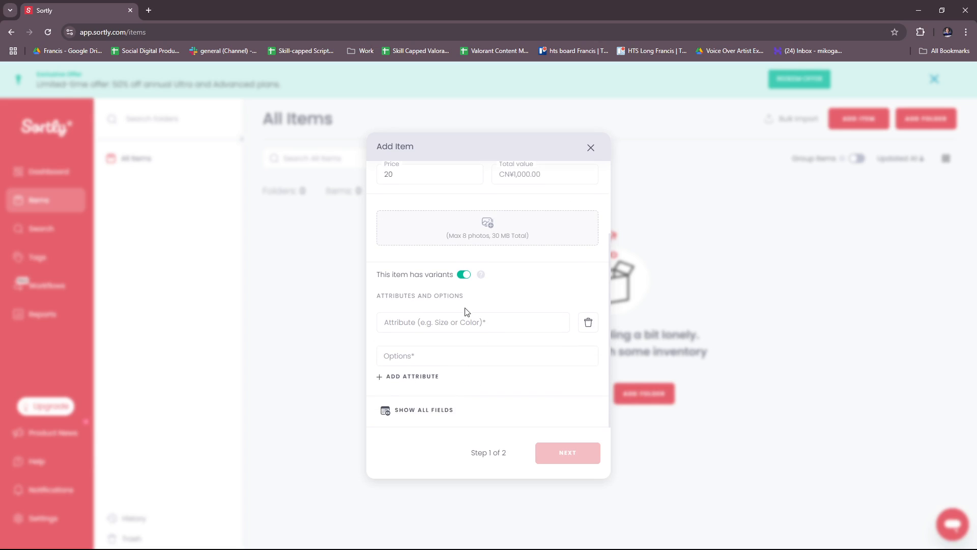
mouse_move(482, 276)
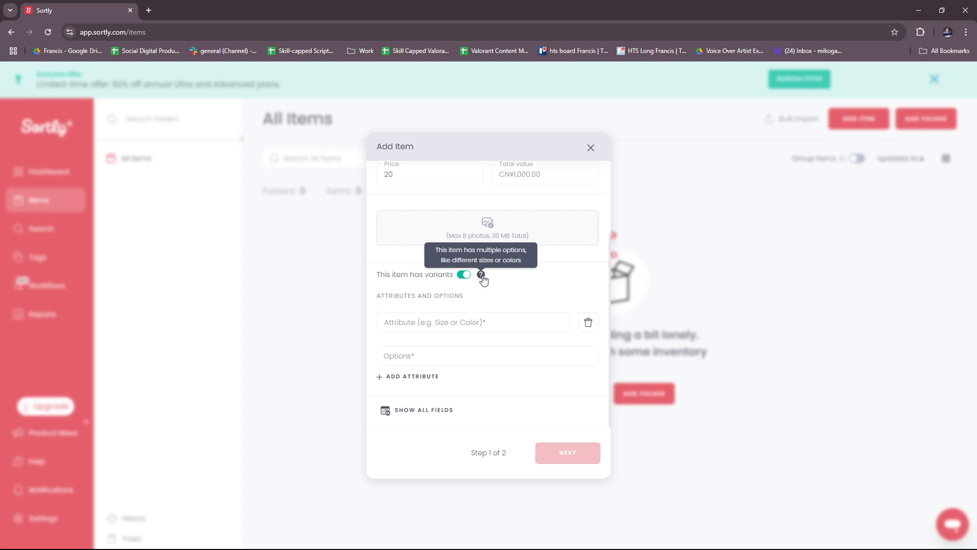
left_click(499, 327)
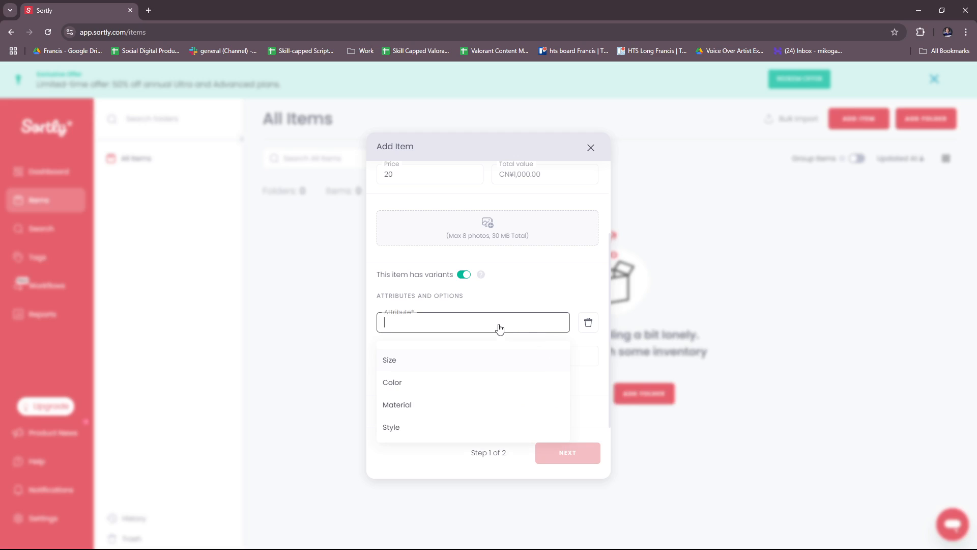
left_click(409, 362)
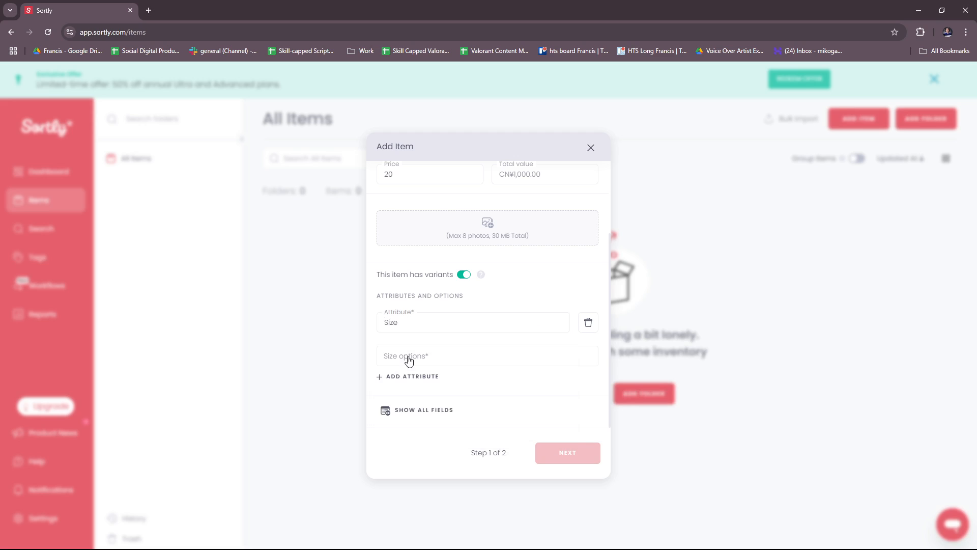
- Add Small, Medium and Large as the options of the Size attribute
left_click(454, 360)
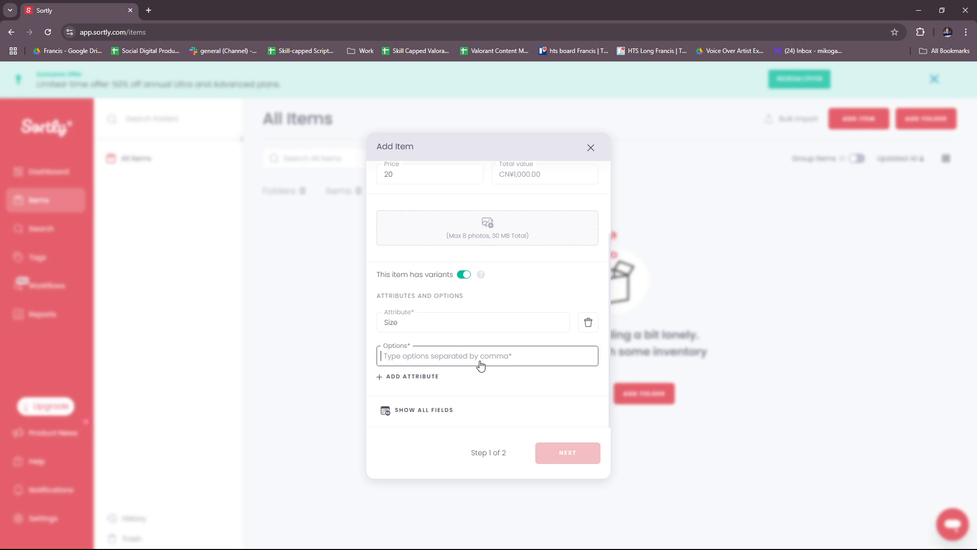
type("Small")
key("Return")
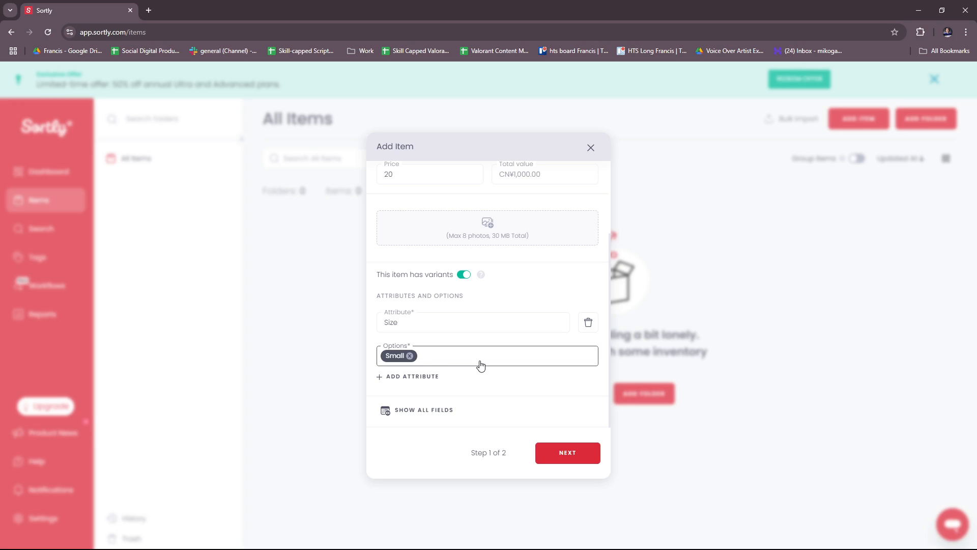
key("BackSpace")
type("Small")
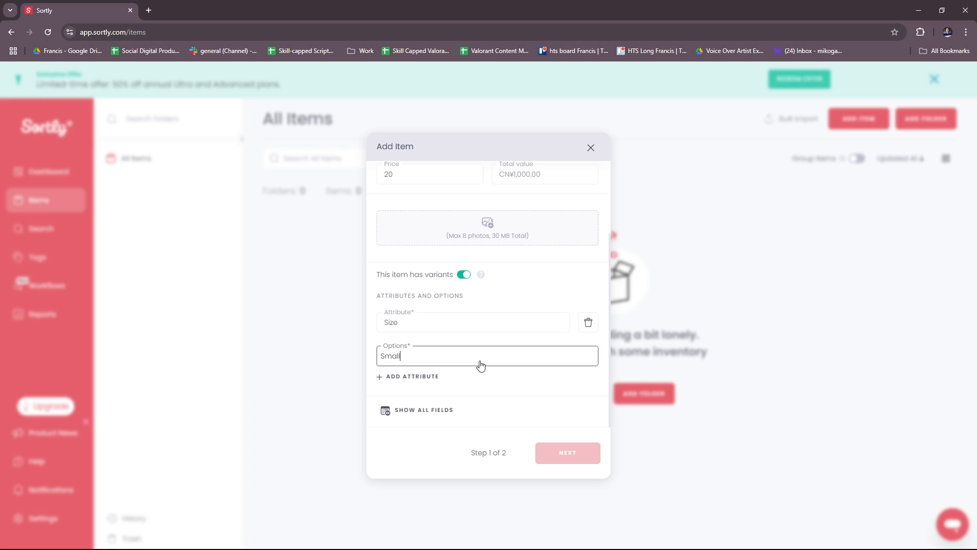
key("Return")
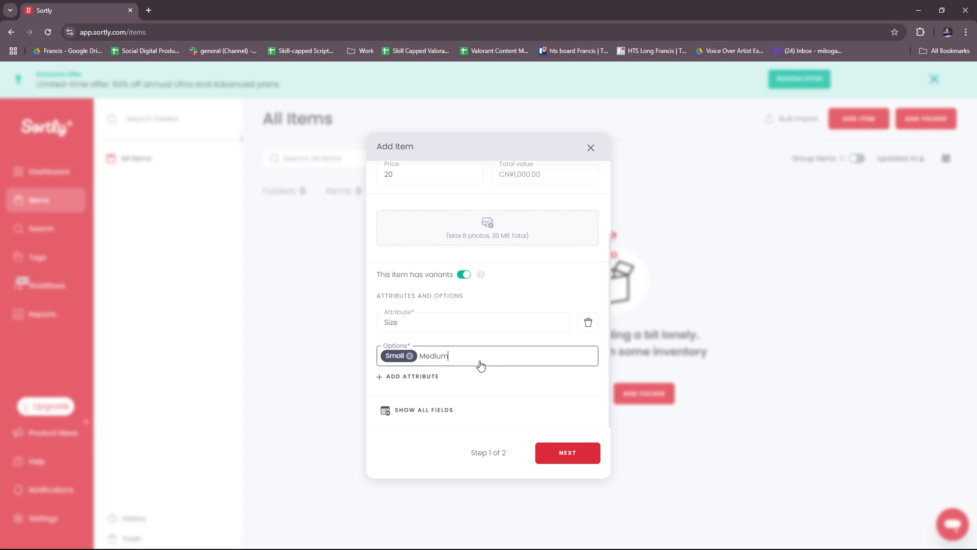
key("Return")
type("Largeg")
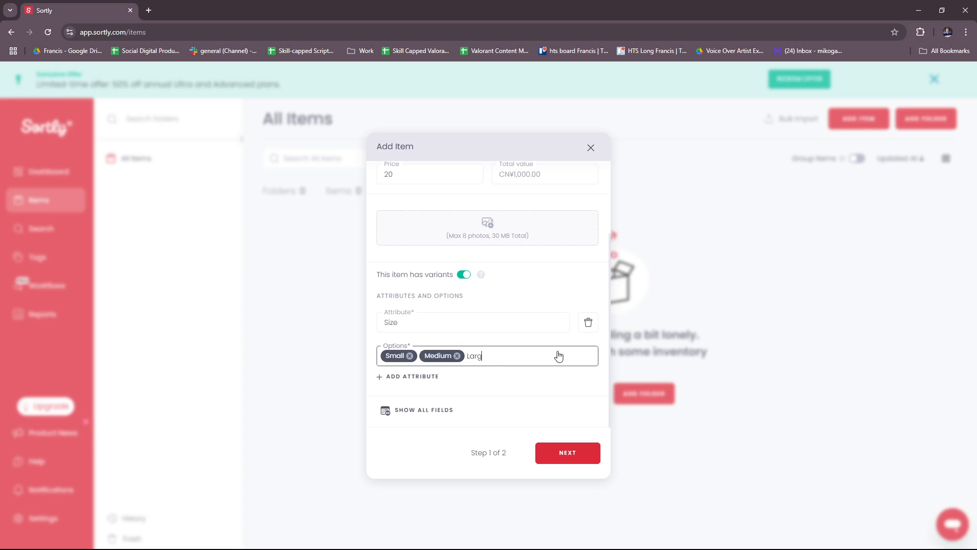
key("Return")
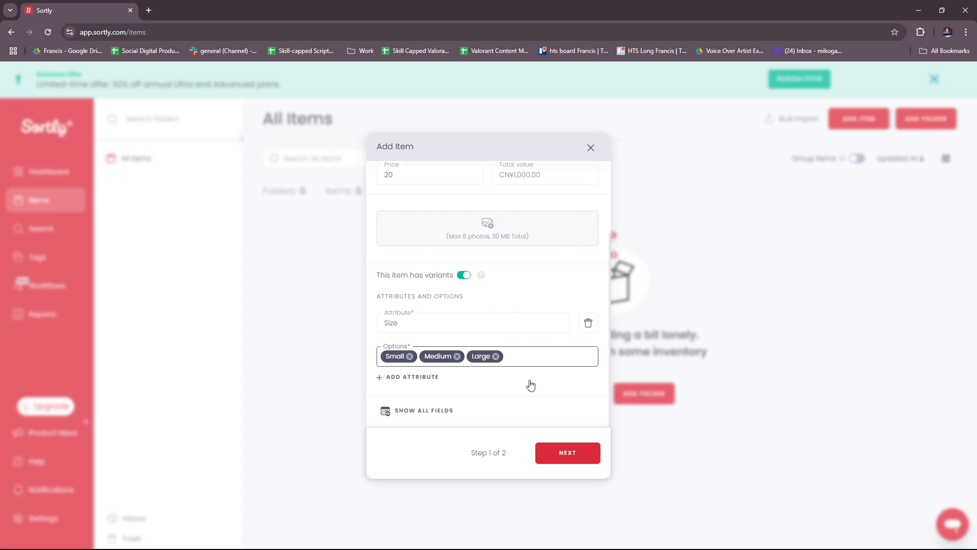
- Add a second attribute, Color, with the options White, Blue and Red
left_click(401, 378)
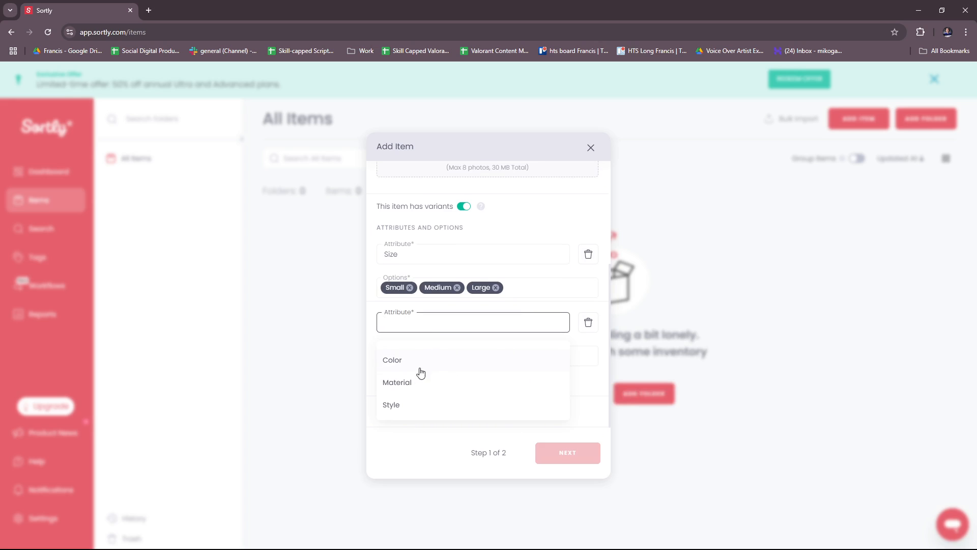
left_click(405, 366)
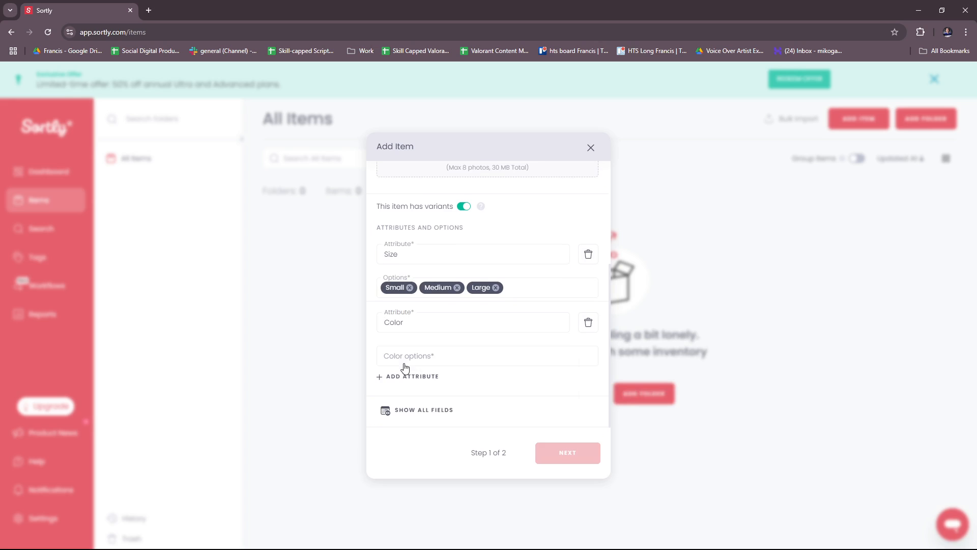
left_click(430, 358)
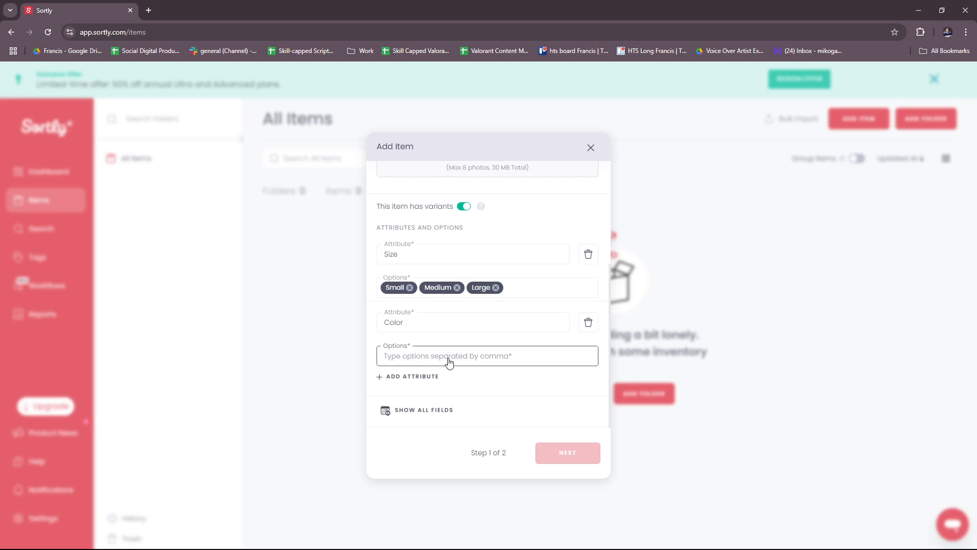
type("White")
key("Return")
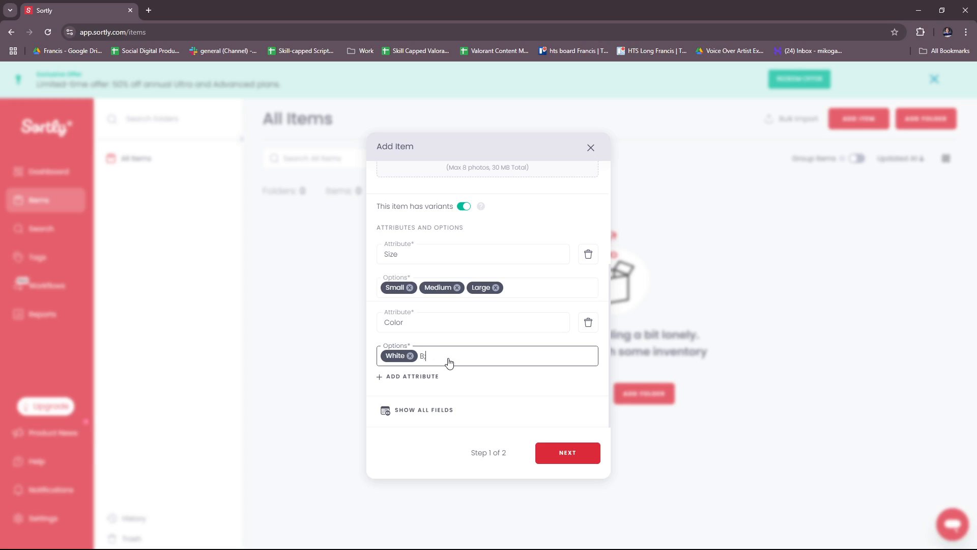
type("Blue")
key("Return")
type("Red")
key("Return")
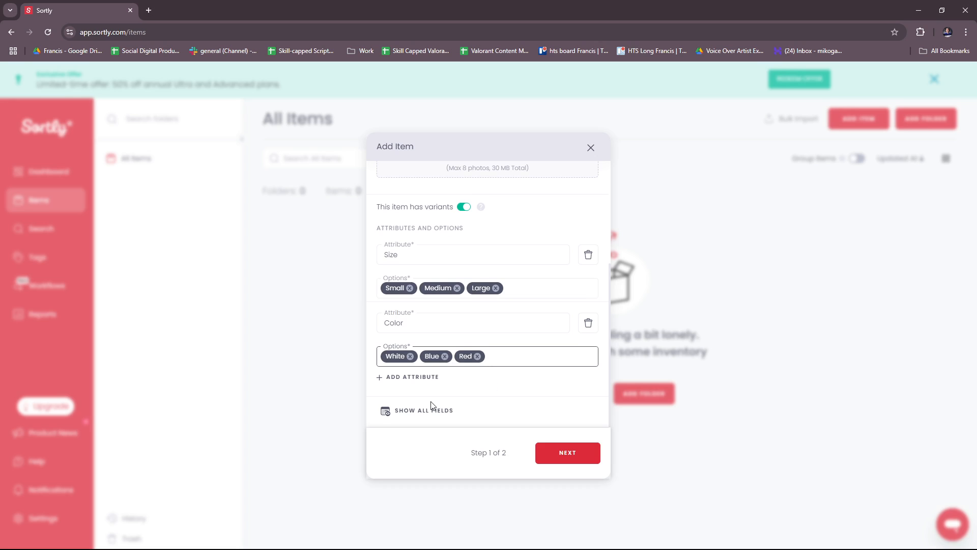
- Show all fields of the T-Shirt item and review its details, photo, barcode and variant sections
left_click(419, 412)
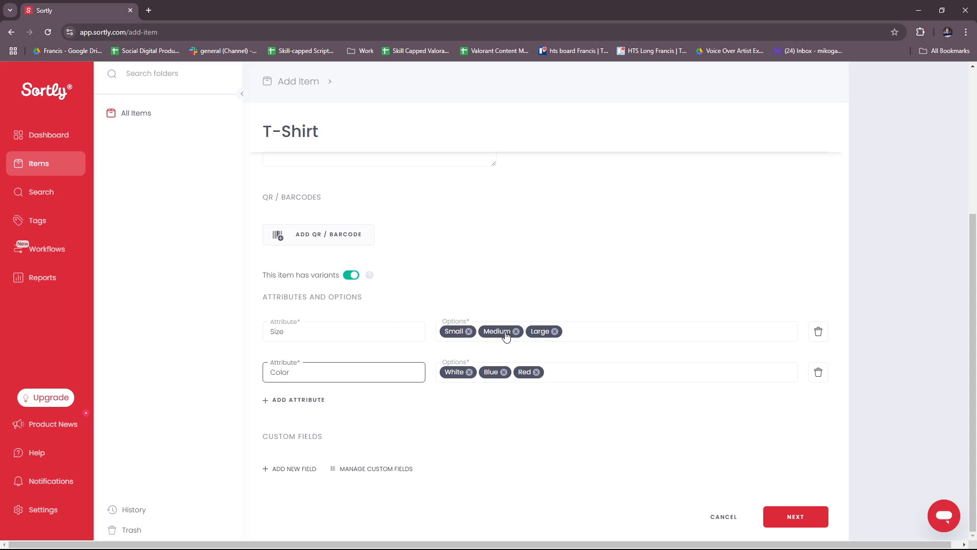
scroll(458, 338, "up", 3)
scroll(436, 324, "up", 2)
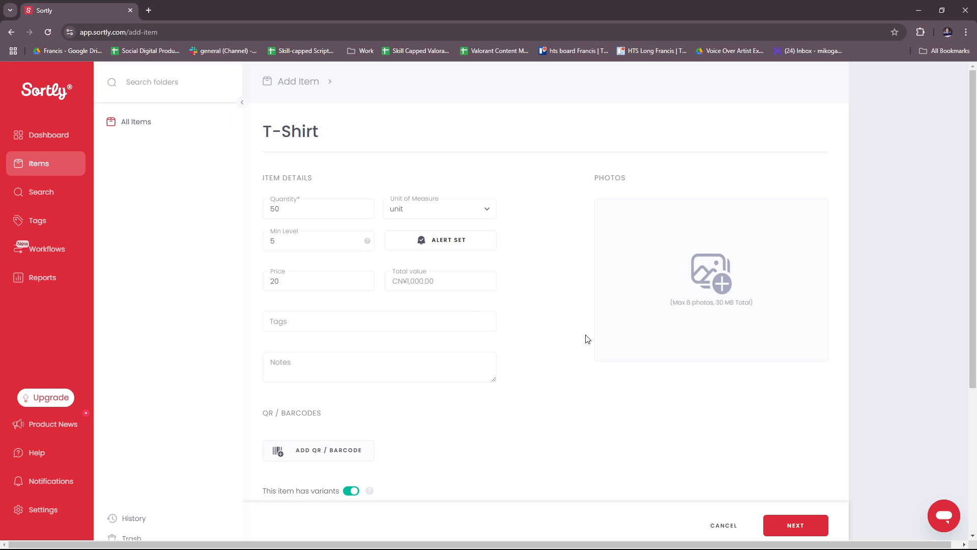
scroll(306, 328, "down", 4)
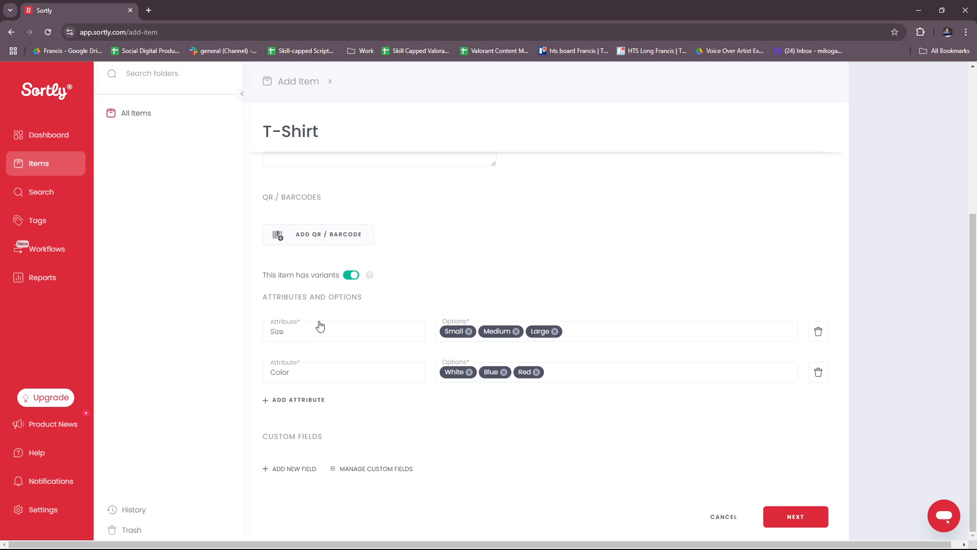
- Create a Clothing tag for the T-Shirt and leave the notes empty
scroll(373, 238, "up", 3)
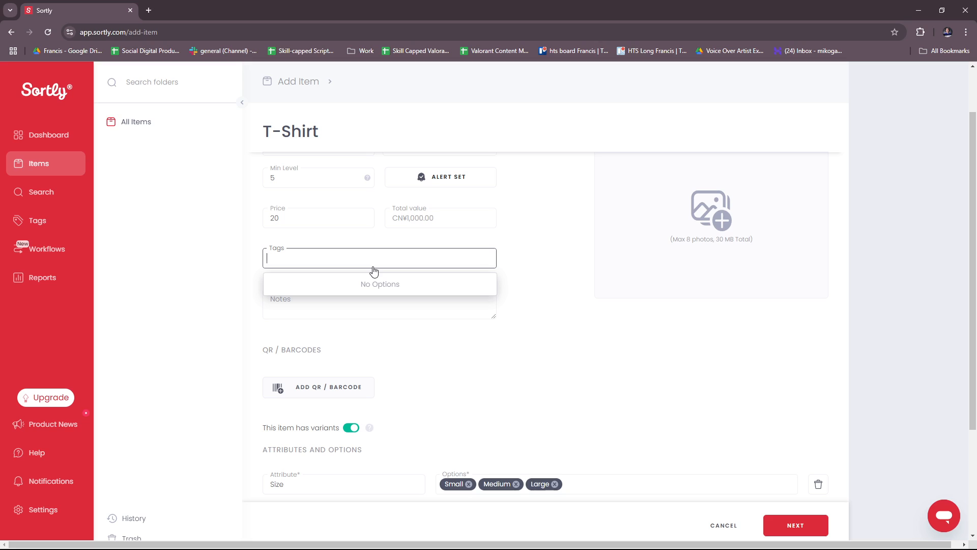
type("Cloth")
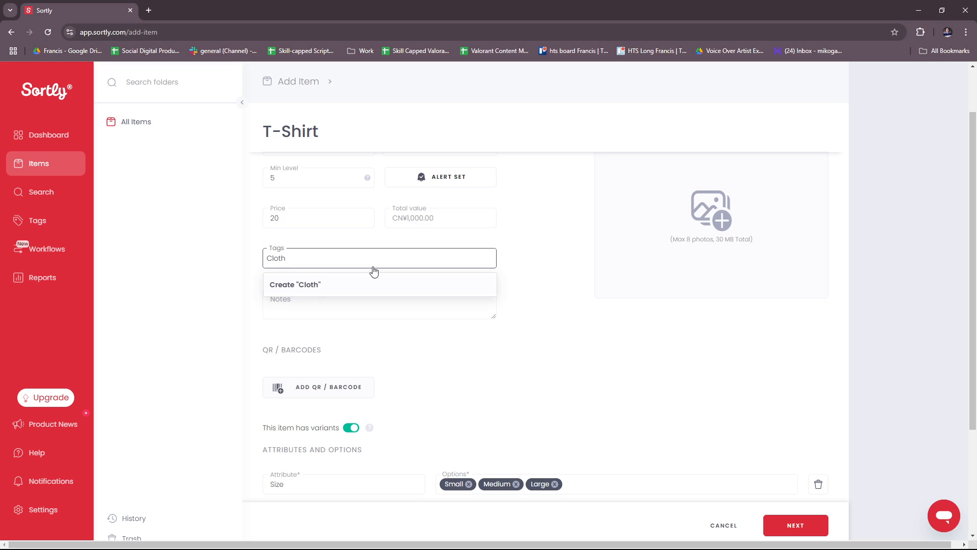
type("eing")
key("Return")
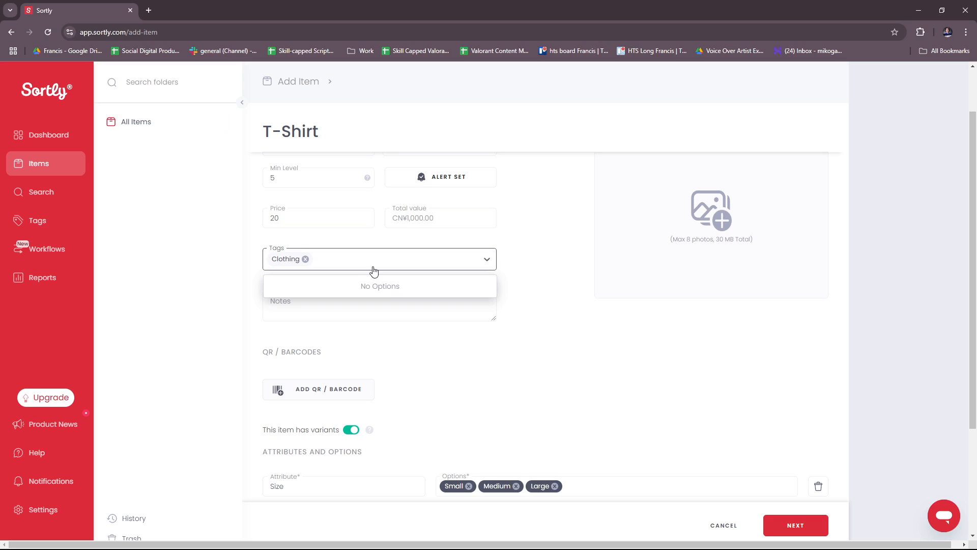
left_click(430, 258)
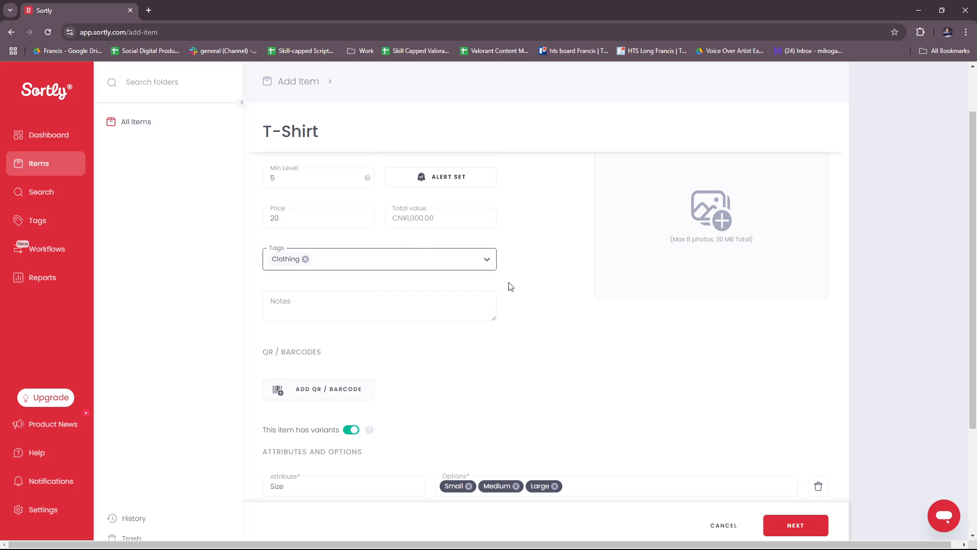
left_click(360, 309)
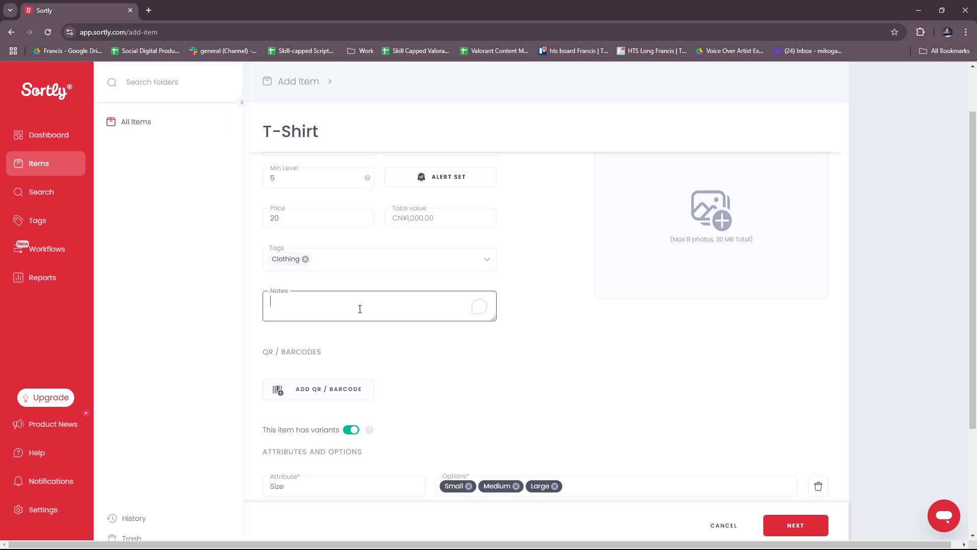
left_click(554, 274)
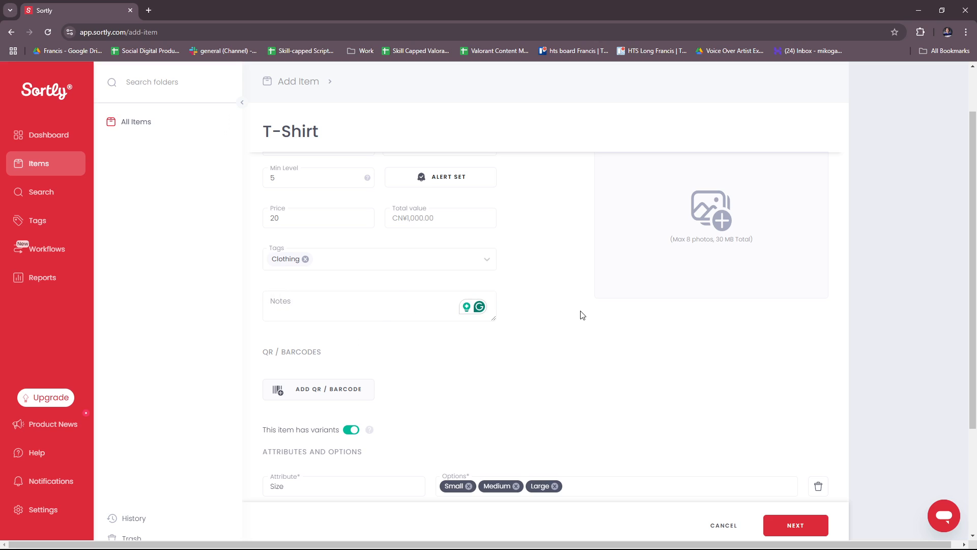
- Start a new custom field from the suggested Size field and proceed to its field options
scroll(581, 318, "down", 2)
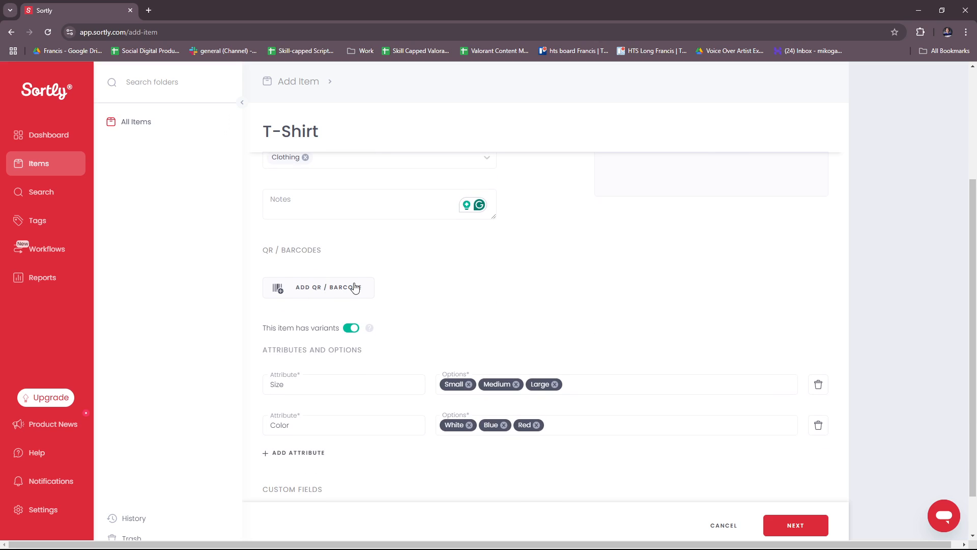
scroll(390, 294, "down", 1)
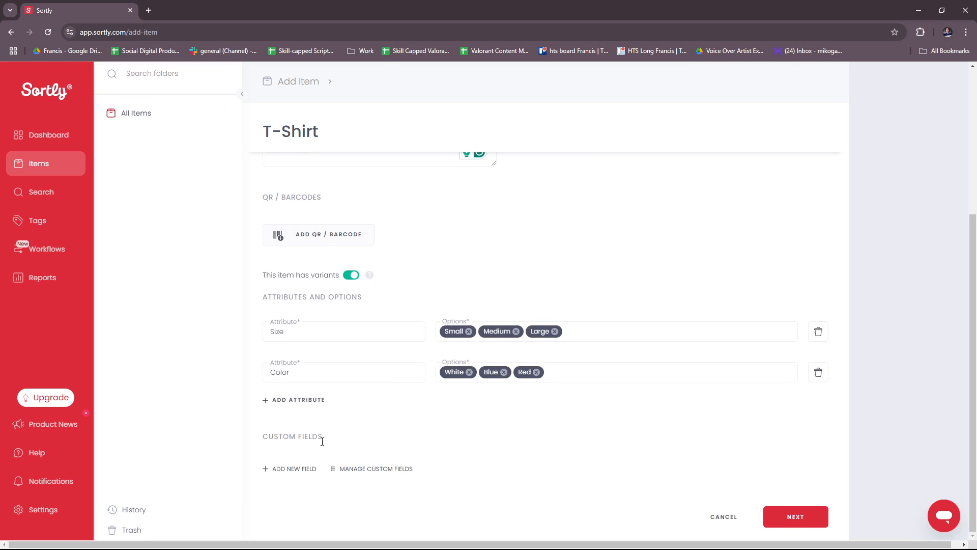
double_click(306, 436)
left_click(315, 468)
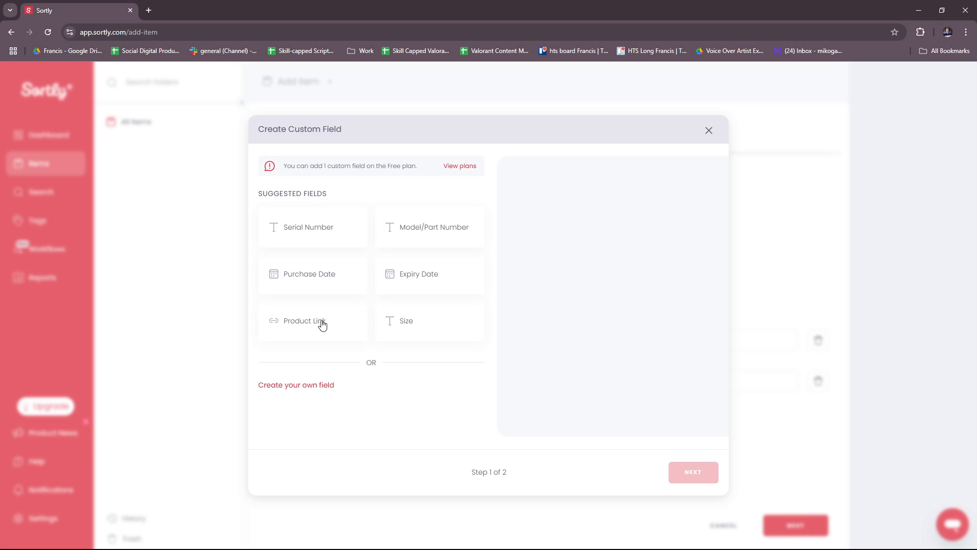
left_click(420, 319)
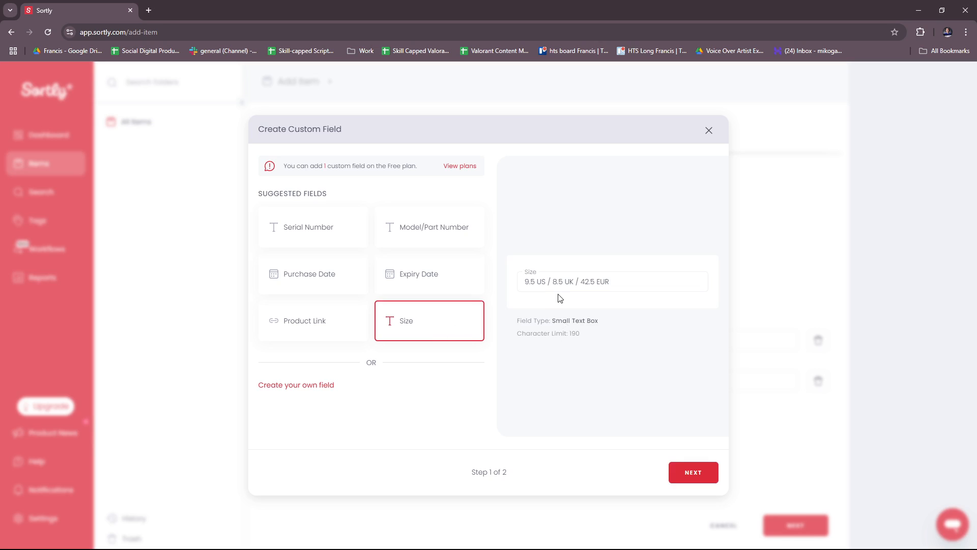
left_click(693, 472)
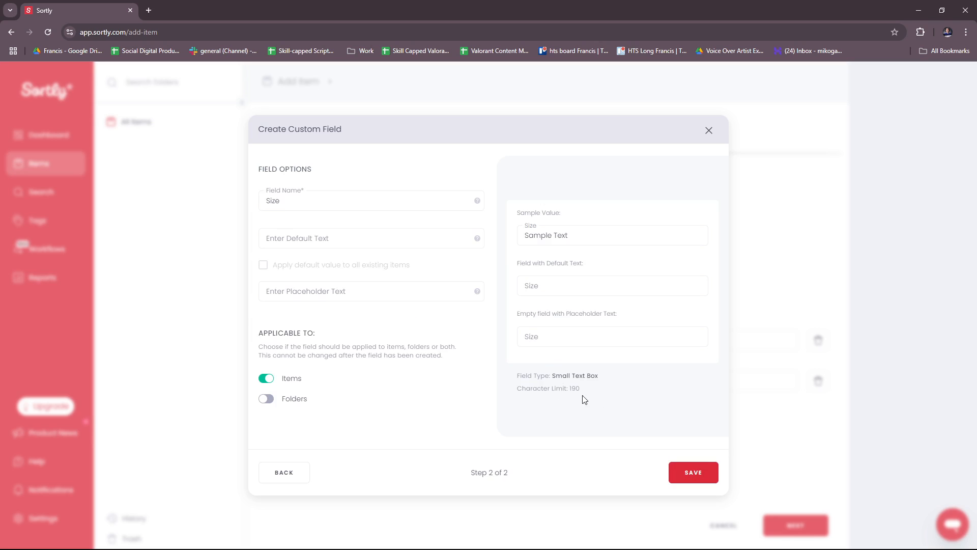
- Try out a default text for the Size custom field and read the hints for its name, default text and placeholder text
left_click(394, 232)
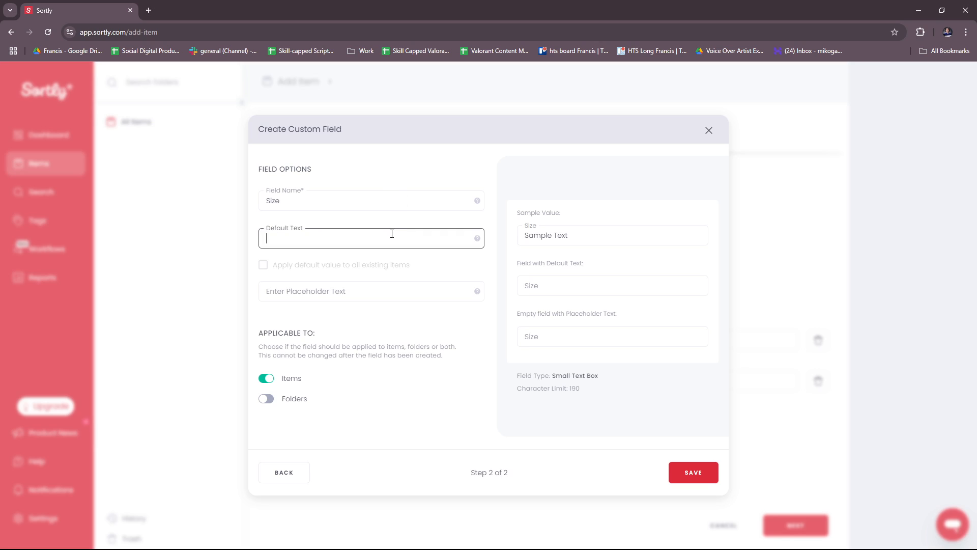
mouse_move(479, 204)
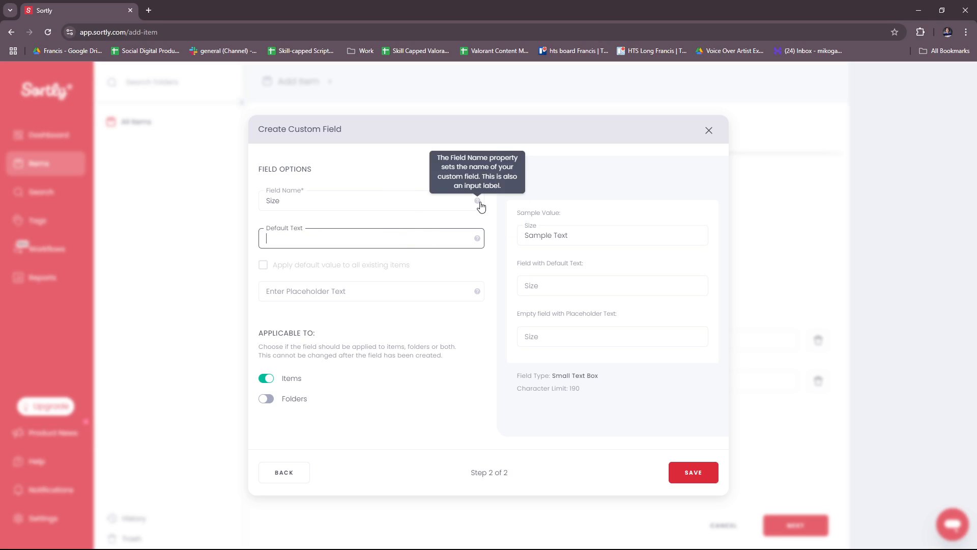
mouse_move(478, 239)
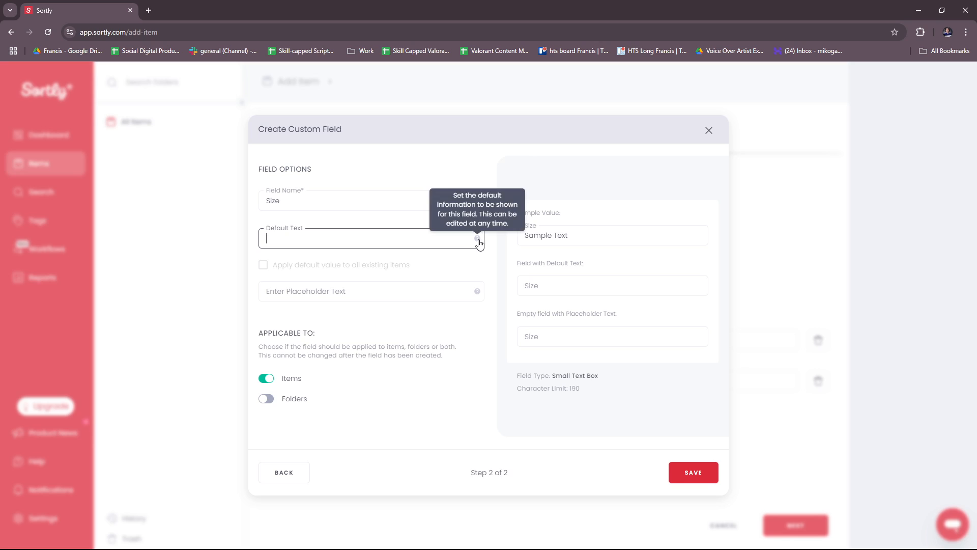
type("Smal")
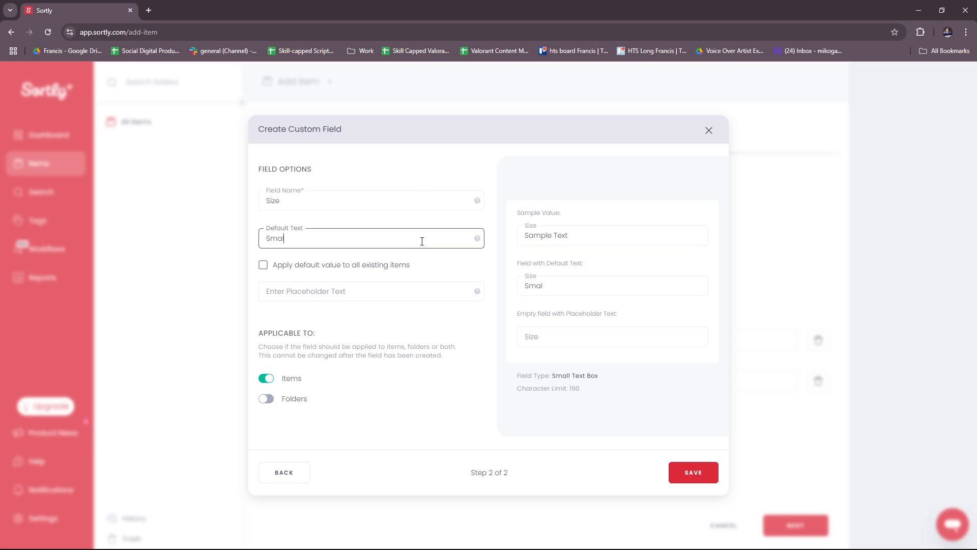
key("BackSpace")
key("BackSpace")
key("BackSpace")
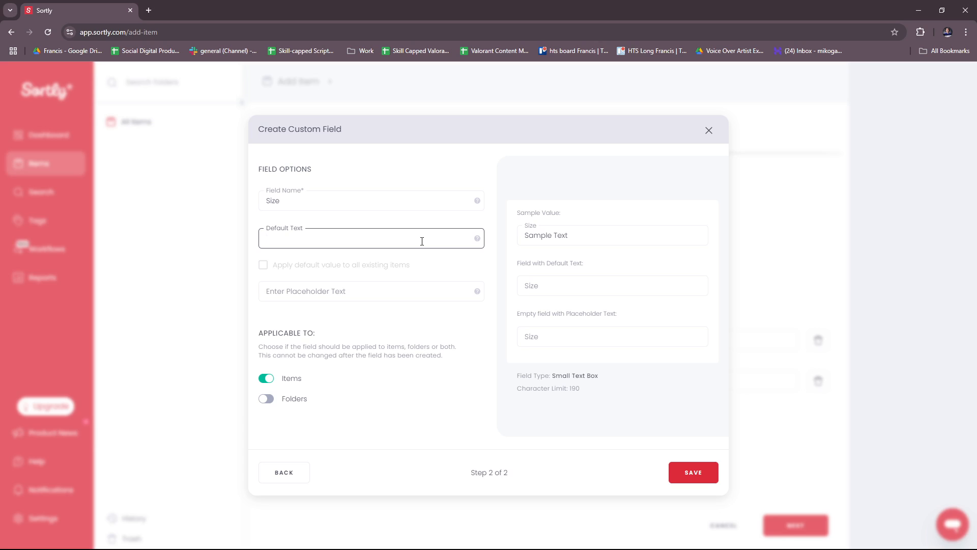
left_click(389, 291)
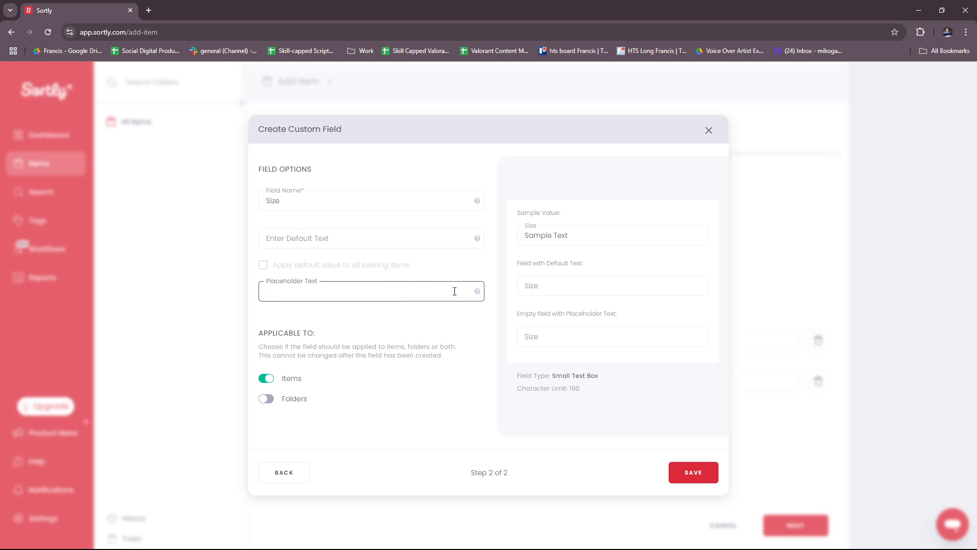
mouse_move(478, 294)
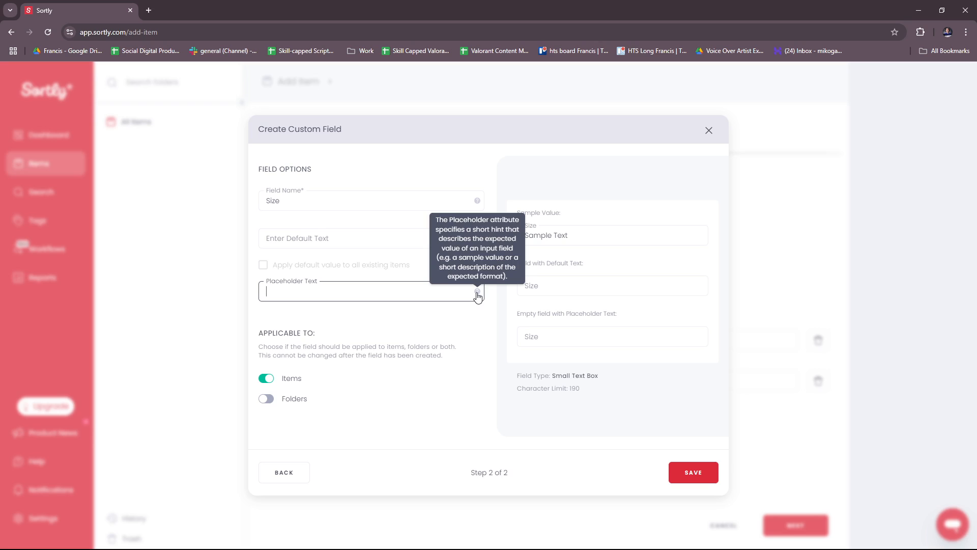
left_click(479, 201)
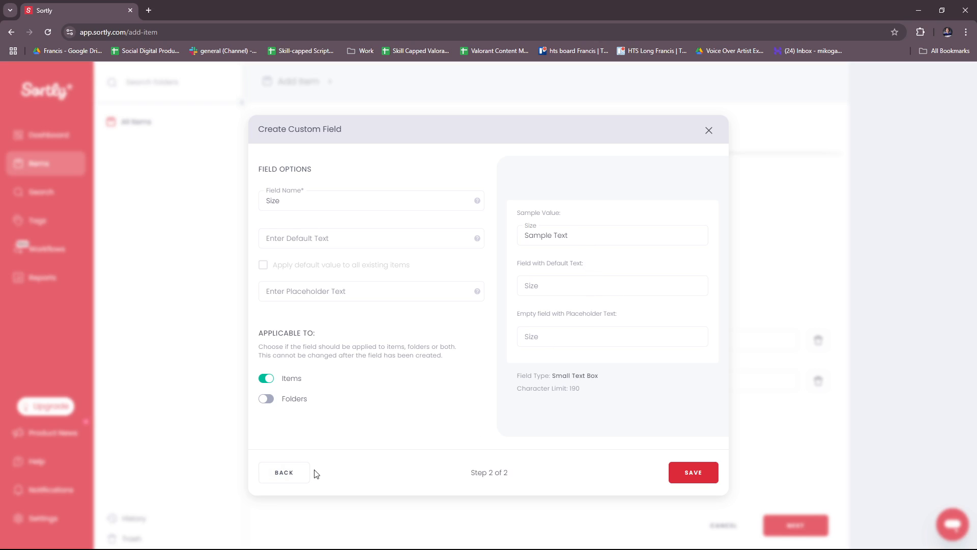
- Go back to view the field types offered for creating an own custom field, and discard the new custom field
left_click(301, 468)
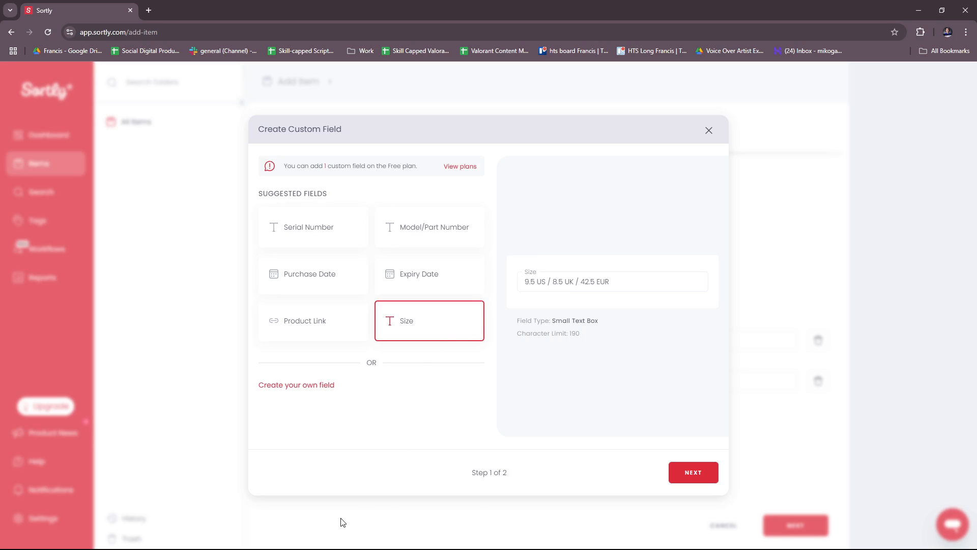
left_click(312, 390)
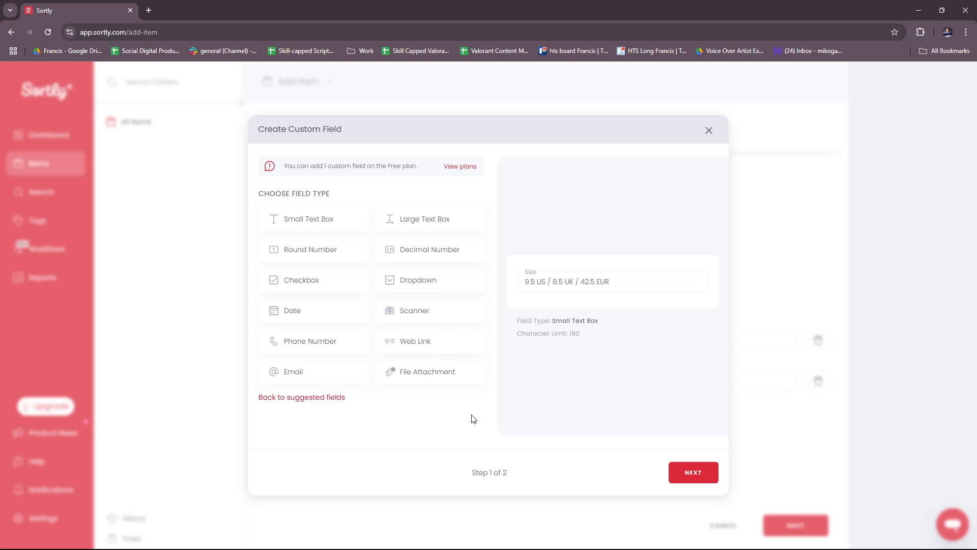
left_click(708, 130)
- Look over the completed T-Shirt details and proceed to the list of its size and color variants
scroll(601, 269, "down", 1)
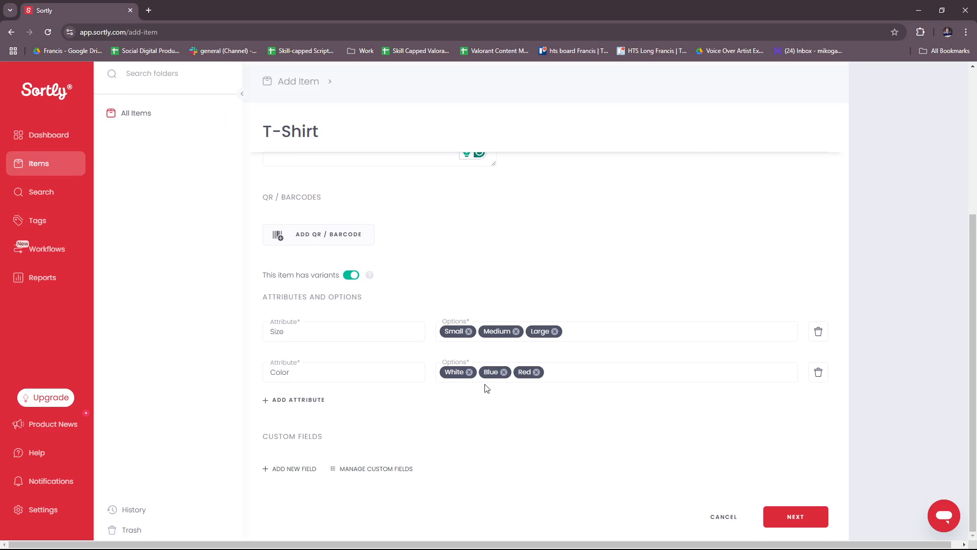
scroll(495, 389, "up", 5)
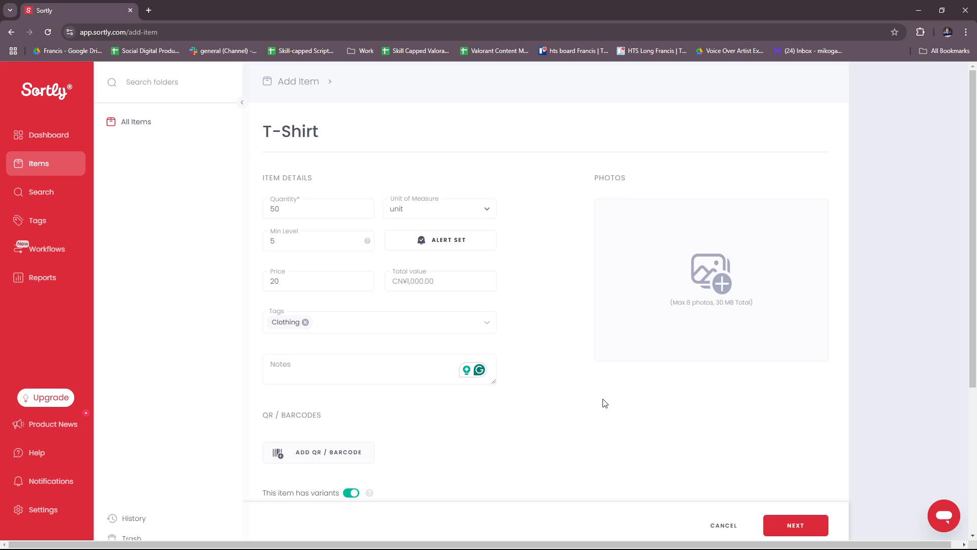
scroll(794, 447, "down", 4)
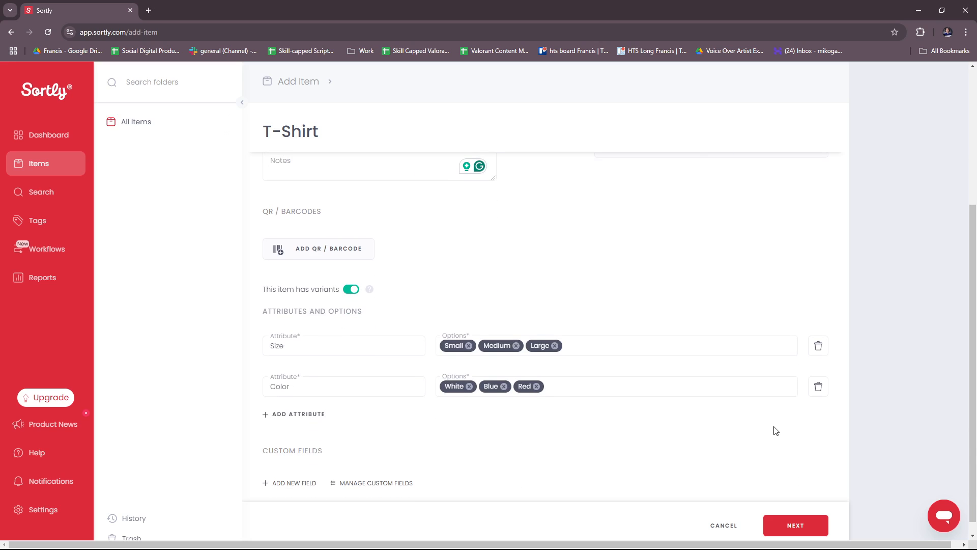
left_click(795, 525)
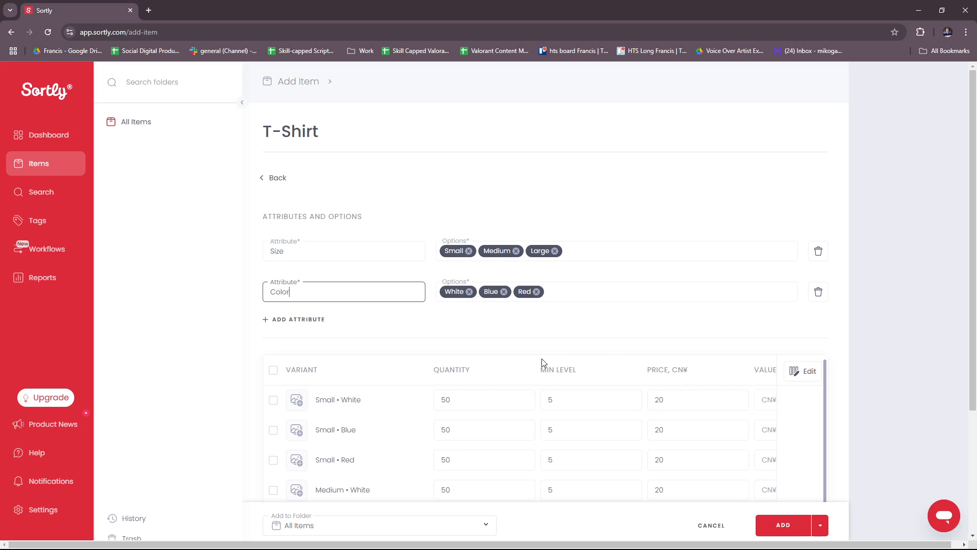
- Examine the T-Shirt's attributes and the quantity, min level and price of each size and color variant
scroll(528, 395, "down", 1)
scroll(868, 350, "down", 2)
scroll(868, 349, "down", 2)
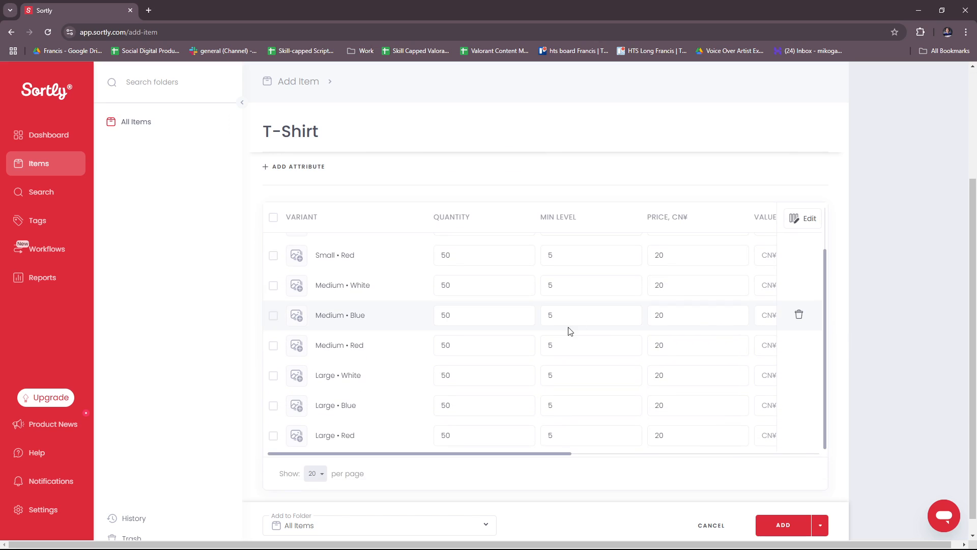
scroll(559, 333, "up", 2)
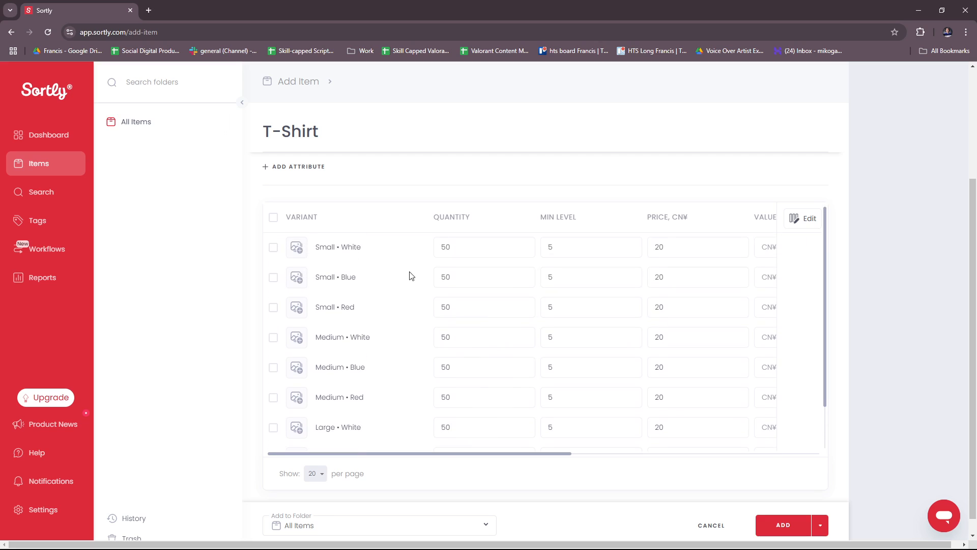
scroll(433, 270, "up", 4)
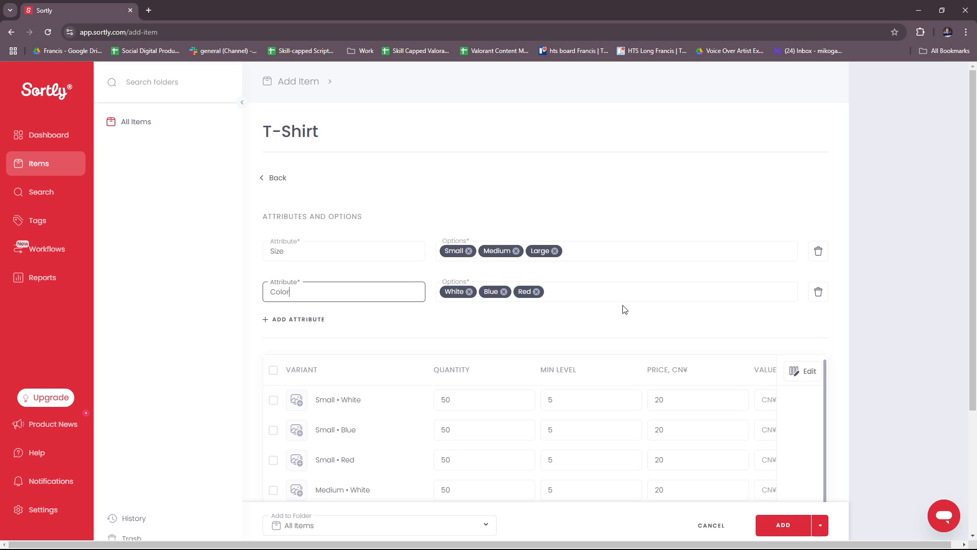
scroll(621, 308, "down", 3)
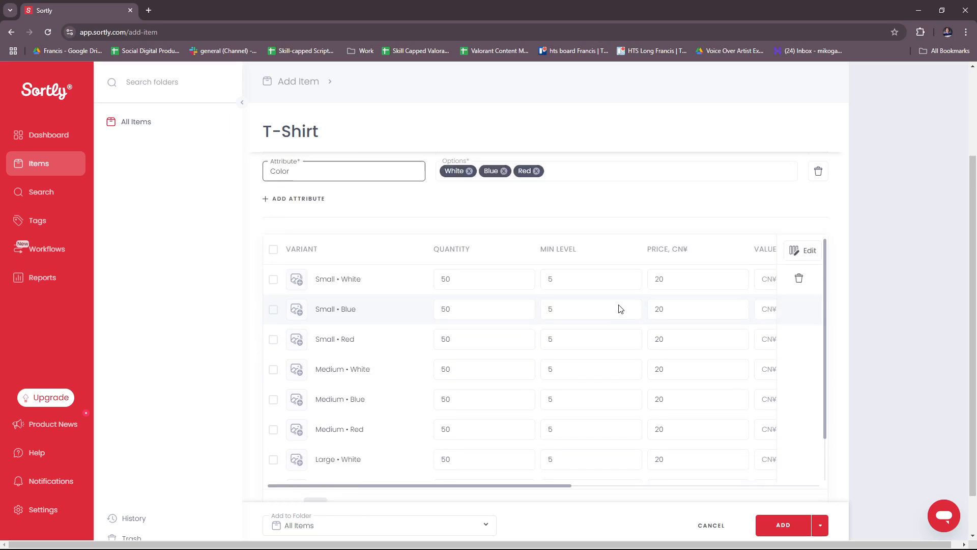
scroll(458, 293, "up", 1)
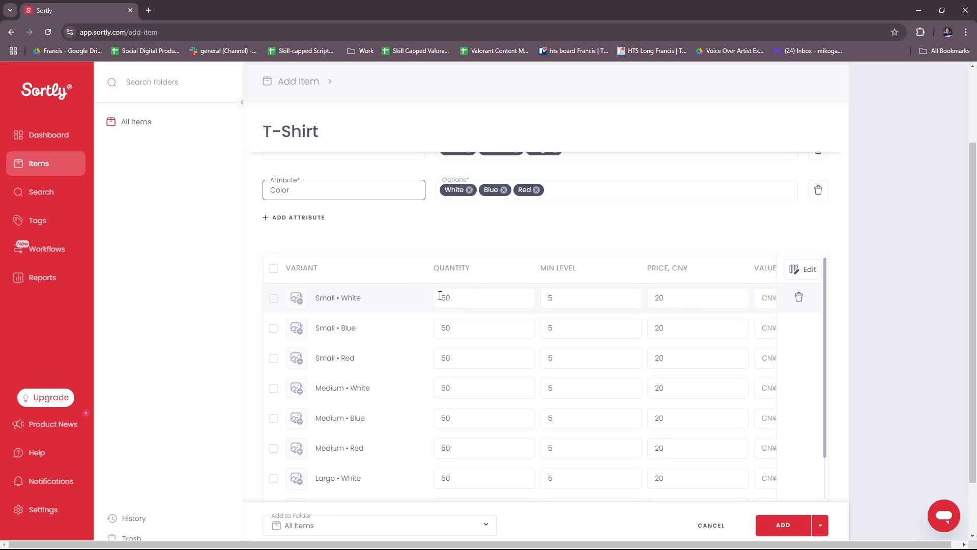
scroll(435, 316, "down", 1)
scroll(458, 326, "up", 1)
scroll(458, 357, "down", 3)
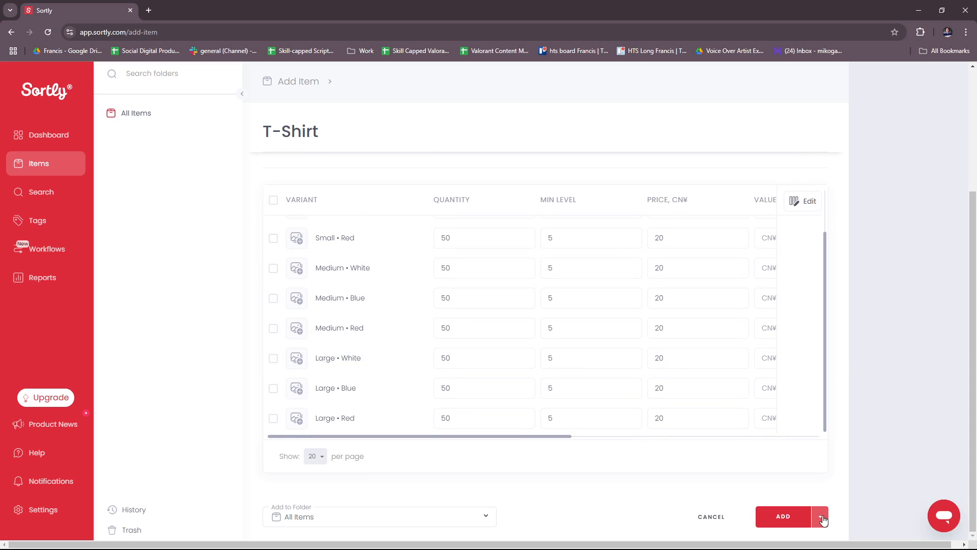
- Add the T-Shirt variants to the All Items folder and look over the resulting items
left_click(782, 519)
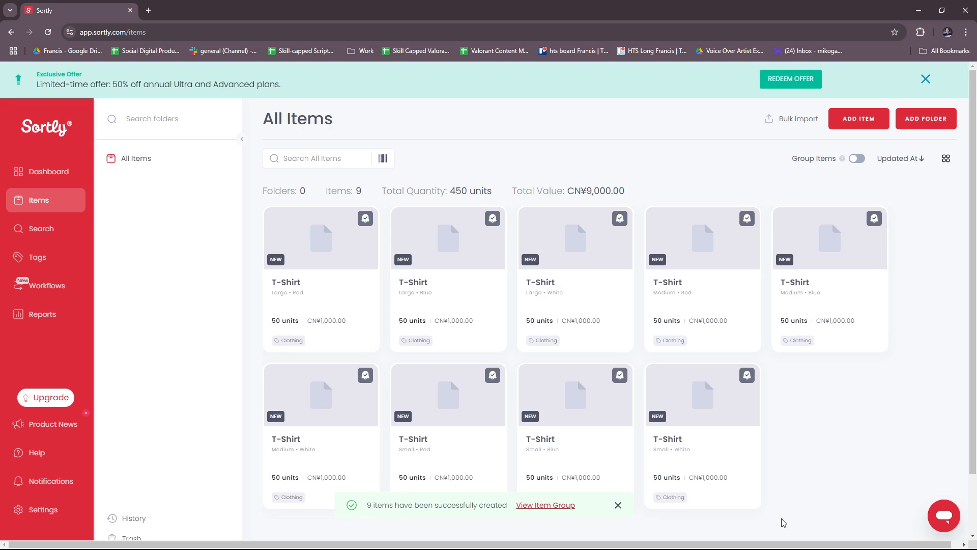
scroll(545, 345, "down", 2)
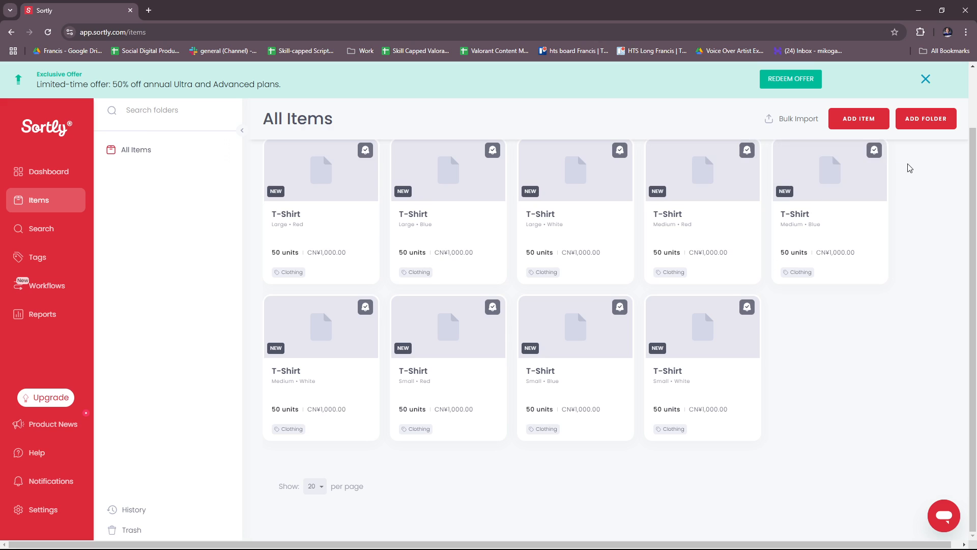
scroll(689, 322, "up", 2)
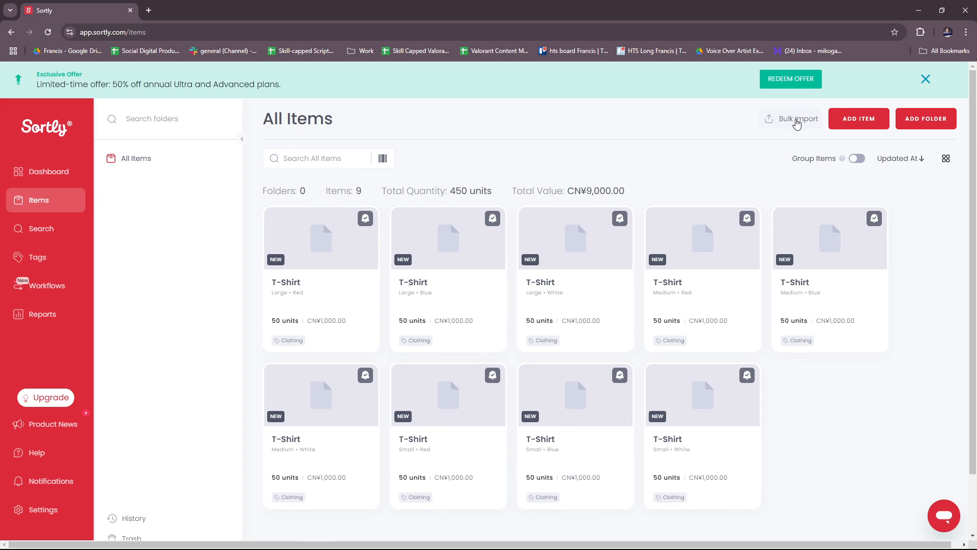
- View the bulk inventory import instructions and return to the All Items list
left_click(800, 125)
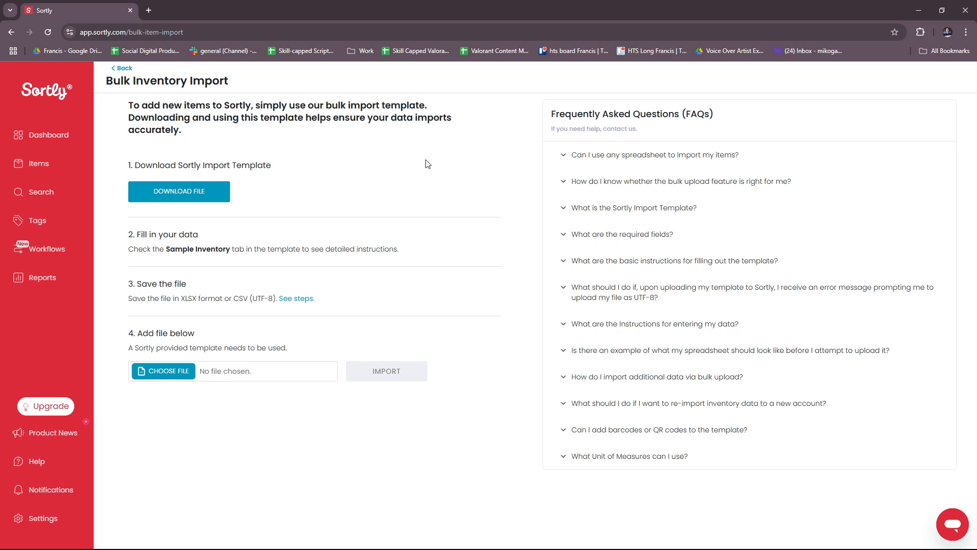
left_click(10, 31)
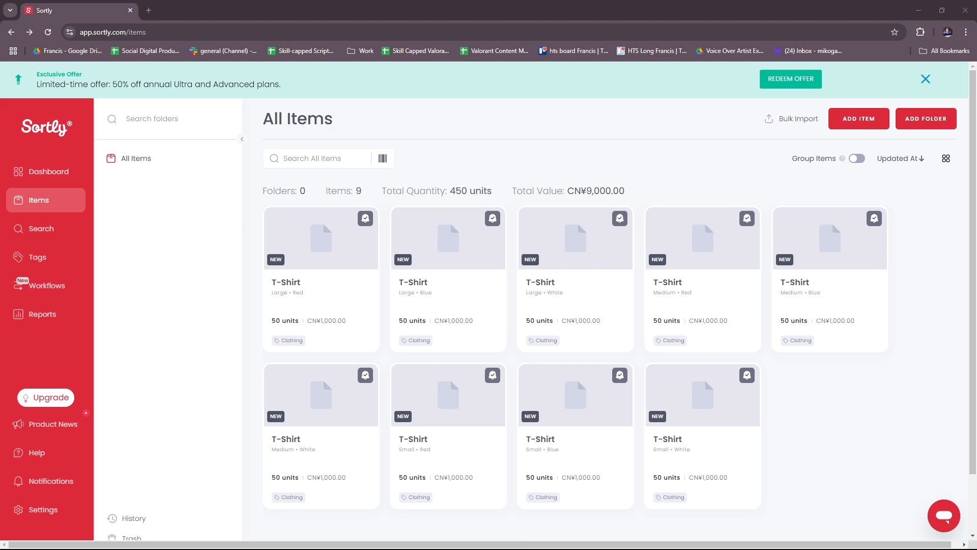
- Start a new folder named "Sample Folder" with the note "This is a sample folder."
left_click(937, 122)
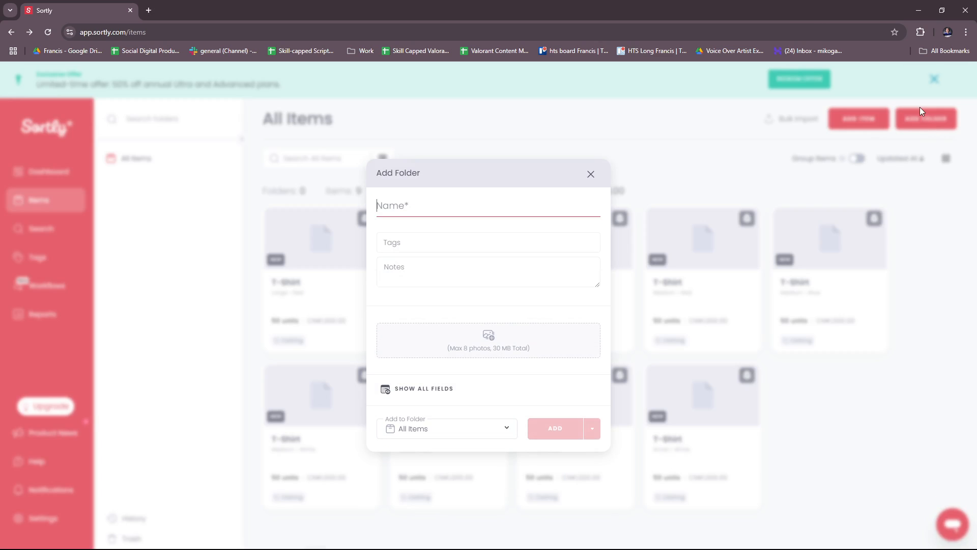
left_click(424, 242)
left_click(442, 207)
type("Sam")
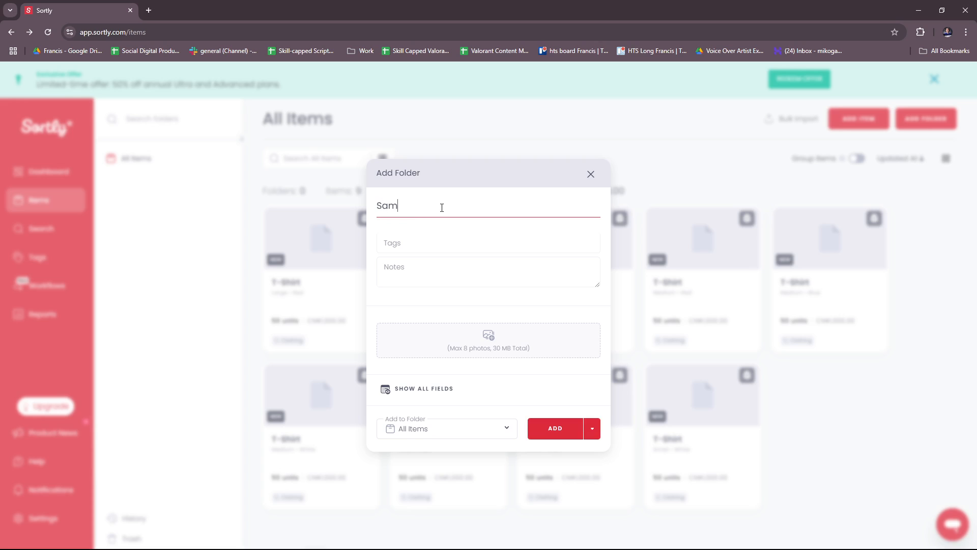
type("ple Folder")
left_click(482, 273)
type("Th")
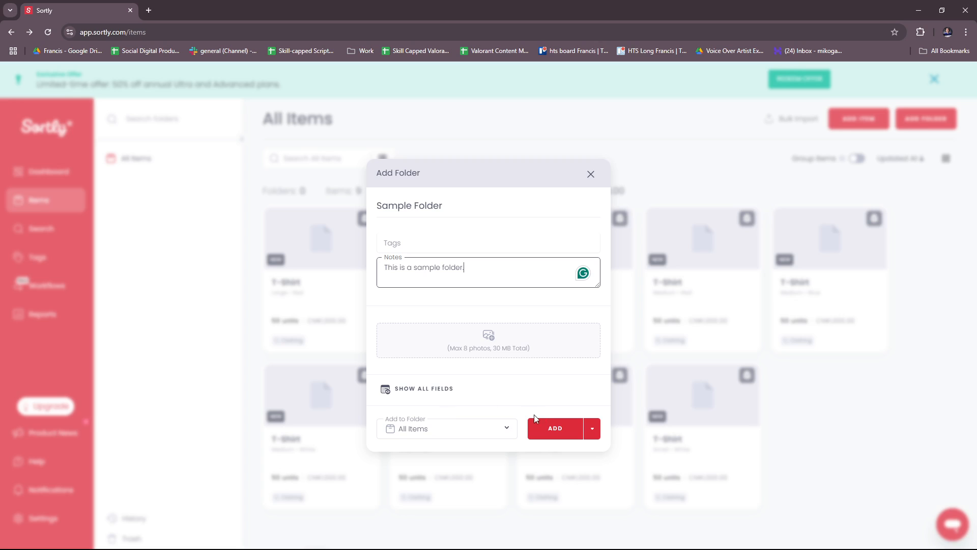
- Show all fields of Sample Folder, view the custom field suggestions without creating one, and add the folder to All Items
left_click(439, 393)
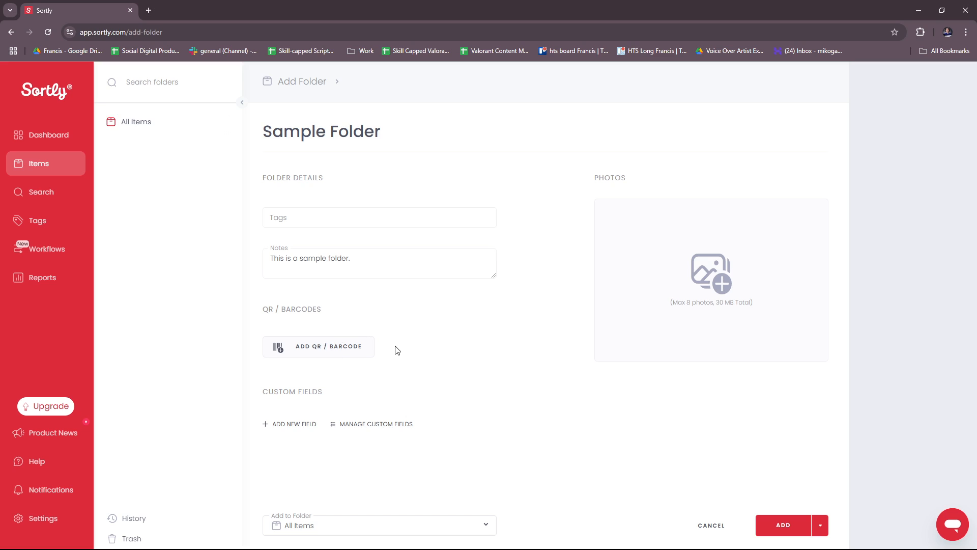
left_click(287, 424)
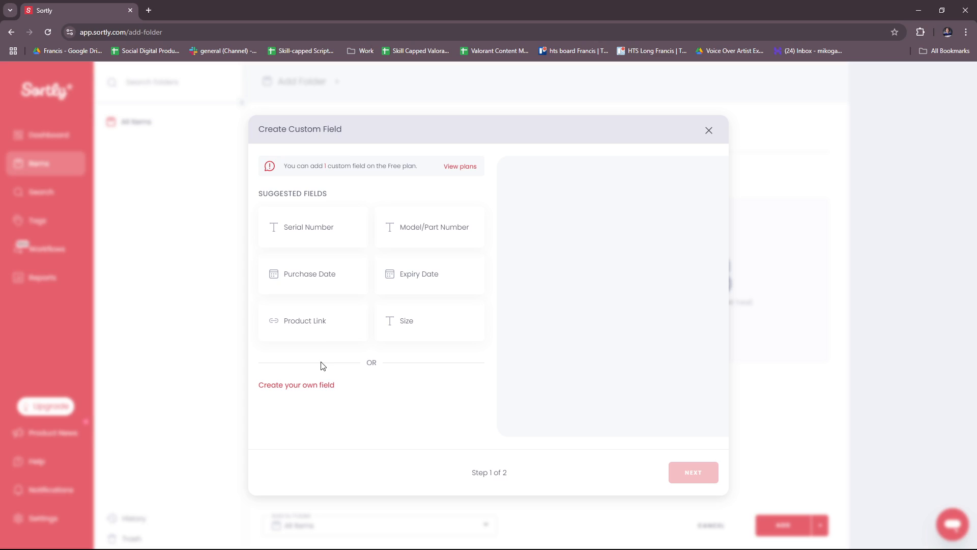
left_click(707, 133)
left_click(769, 529)
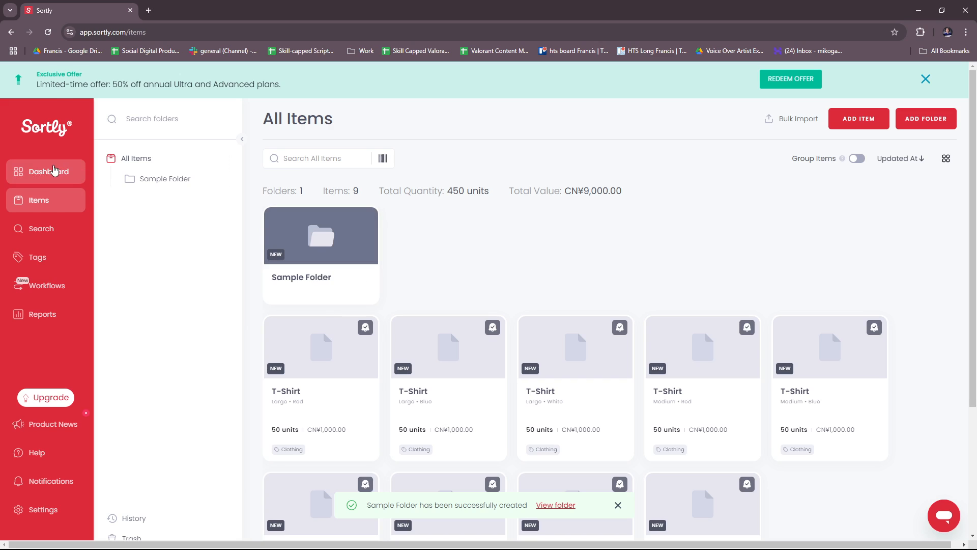
- Examine the dashboard's inventory summary, folder filter, recent activity, recent items and stock levels
left_click(55, 171)
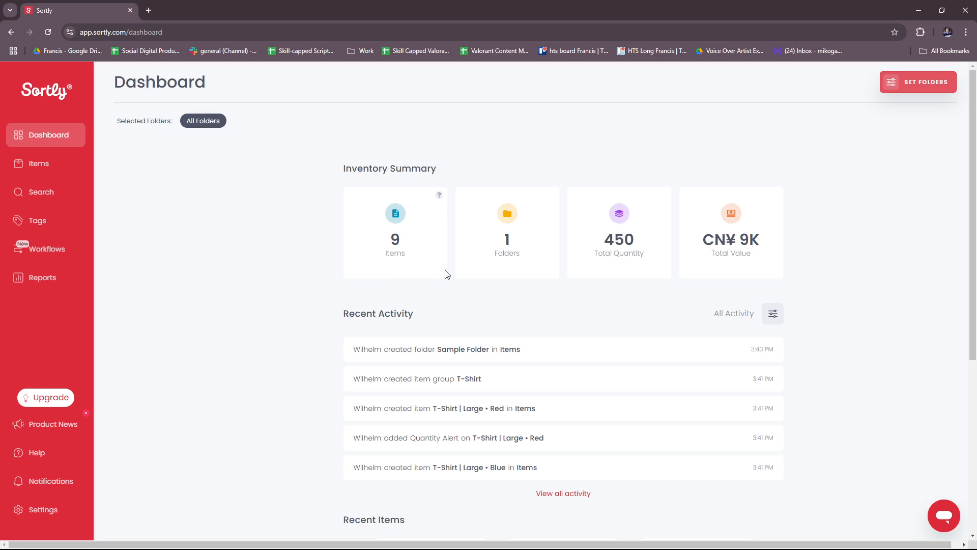
left_click(916, 82)
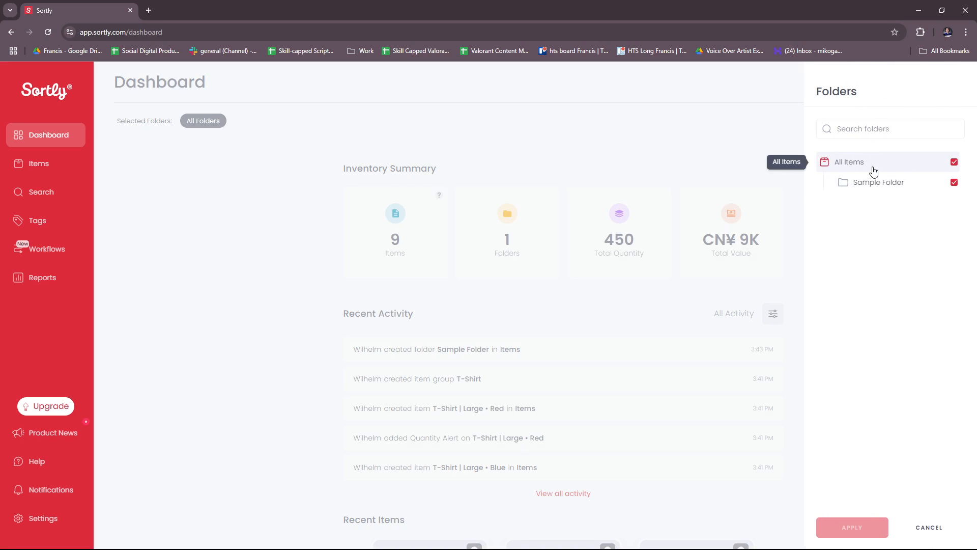
left_click(693, 134)
scroll(711, 223, "down", 5)
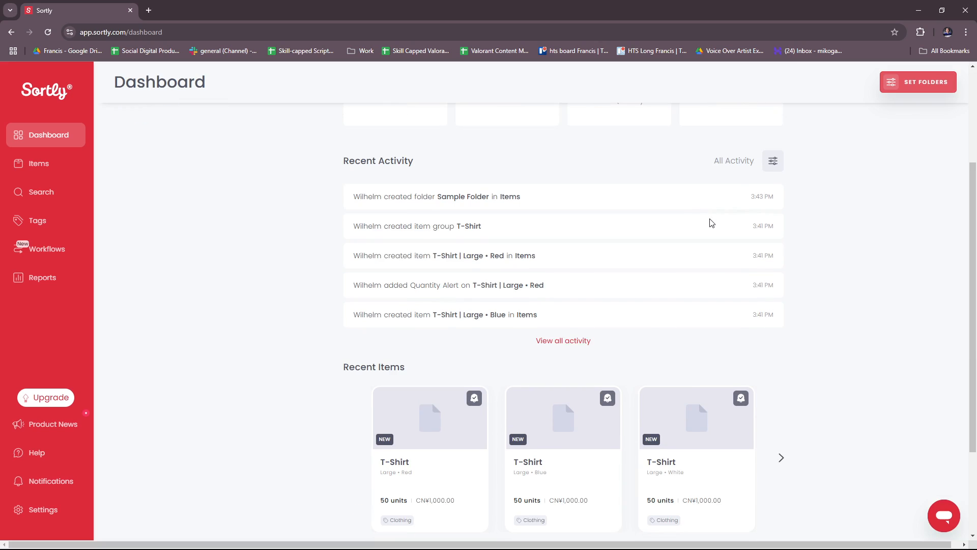
scroll(702, 245, "up", 1)
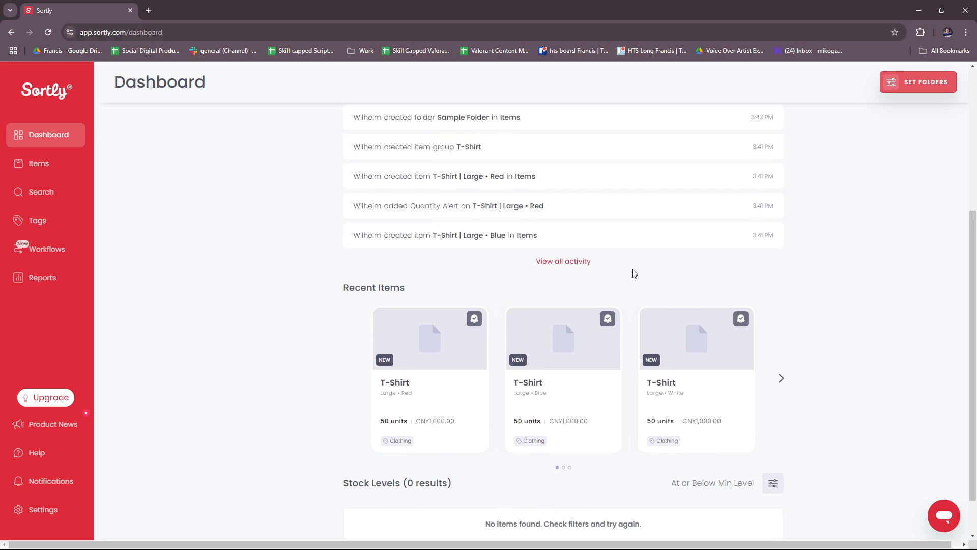
scroll(546, 360, "up", 4)
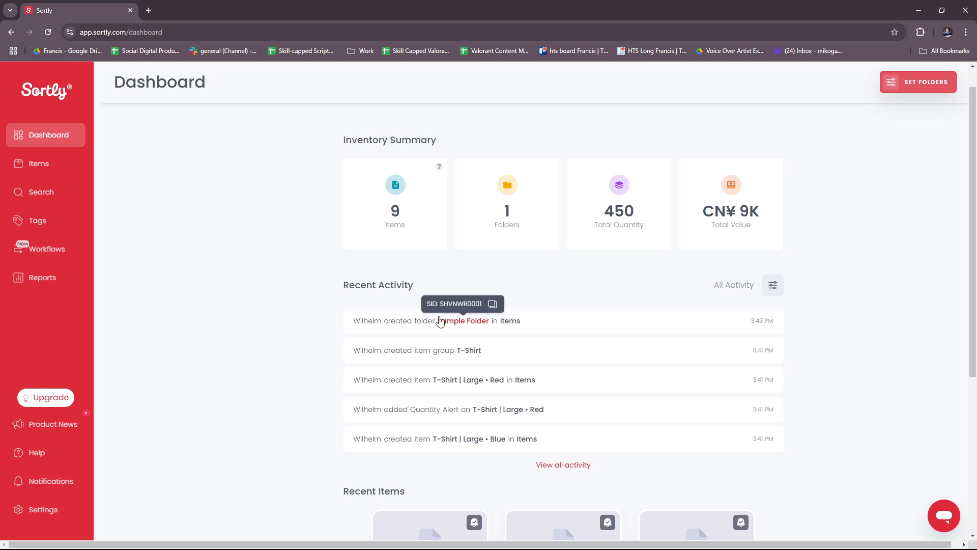
scroll(499, 384, "up", 1)
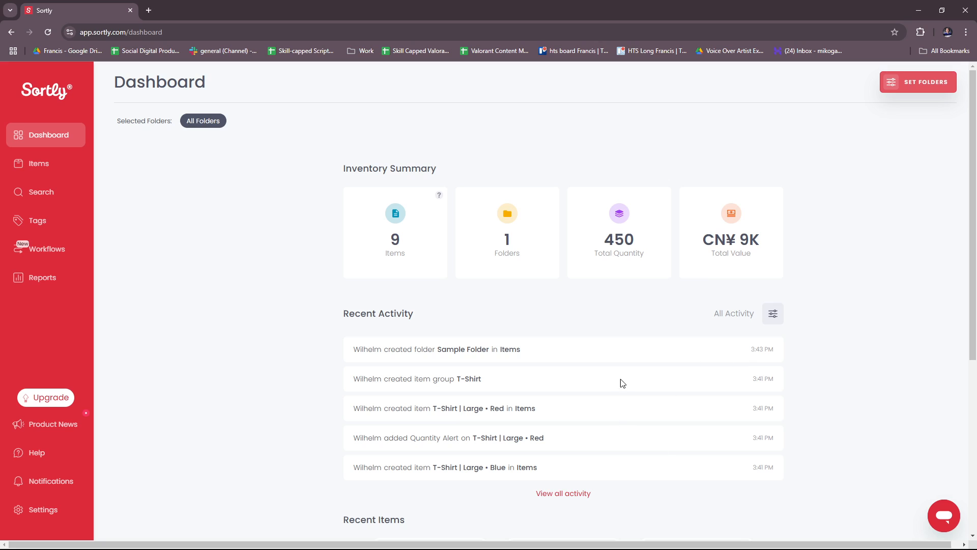
scroll(844, 305, "down", 2)
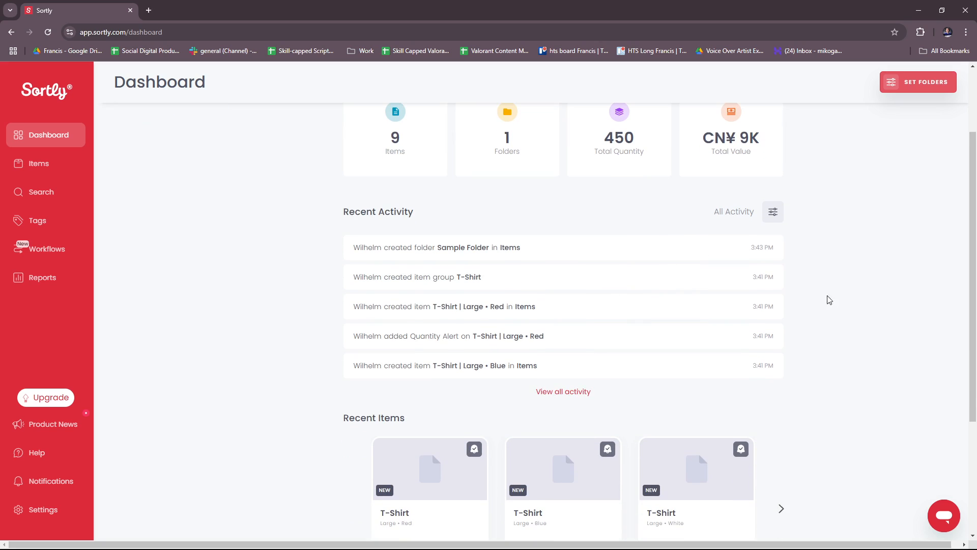
scroll(814, 331, "up", 2)
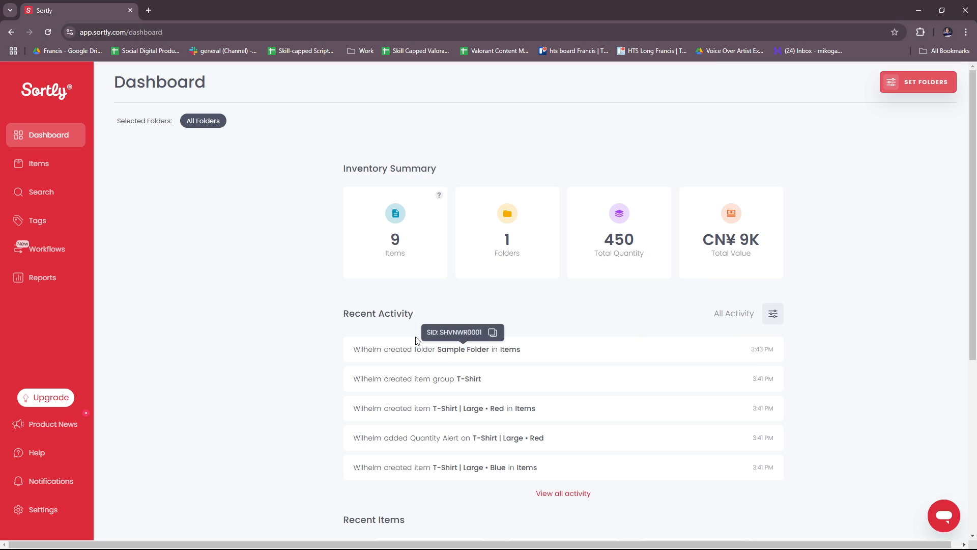